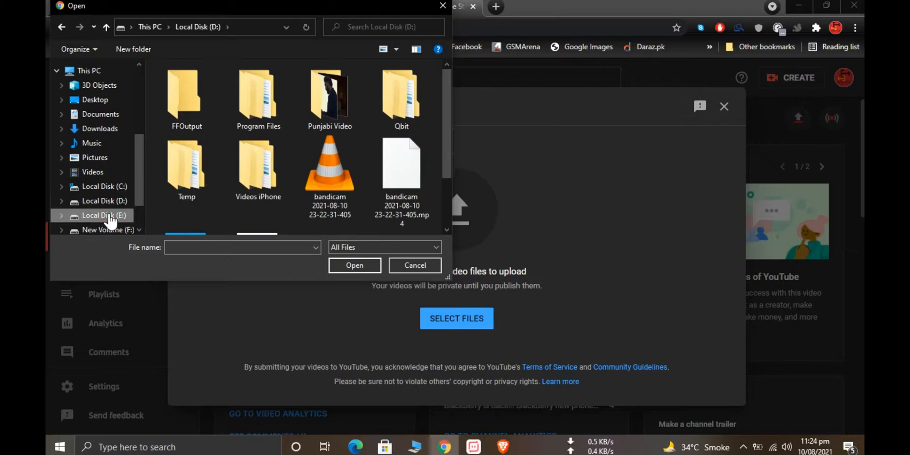
click(183, 157)
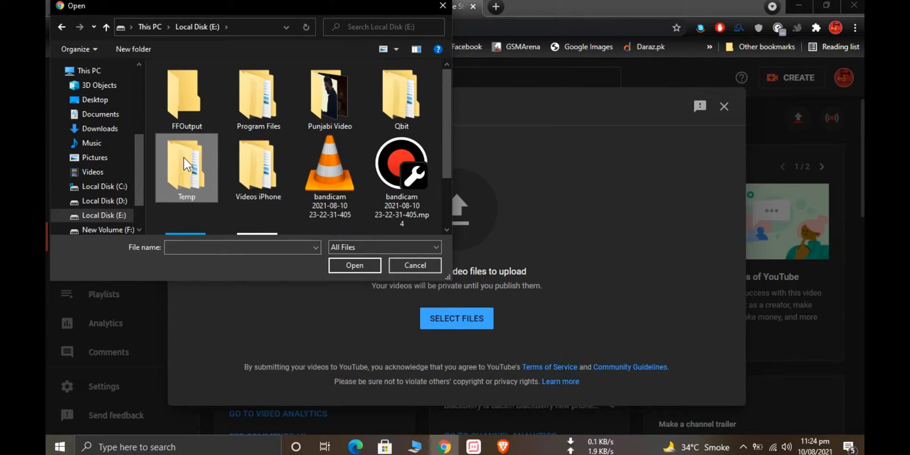
key(Right)
key(Left)
key(Left)
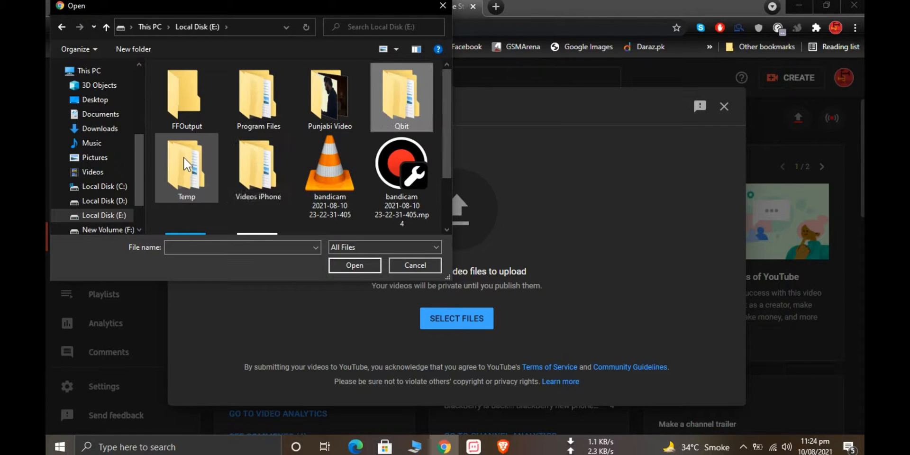
- Choose the video IMG_1256 from YT > VID > iPhone13,4 > video on New Volume (F:) and start uploading it
click(93, 231)
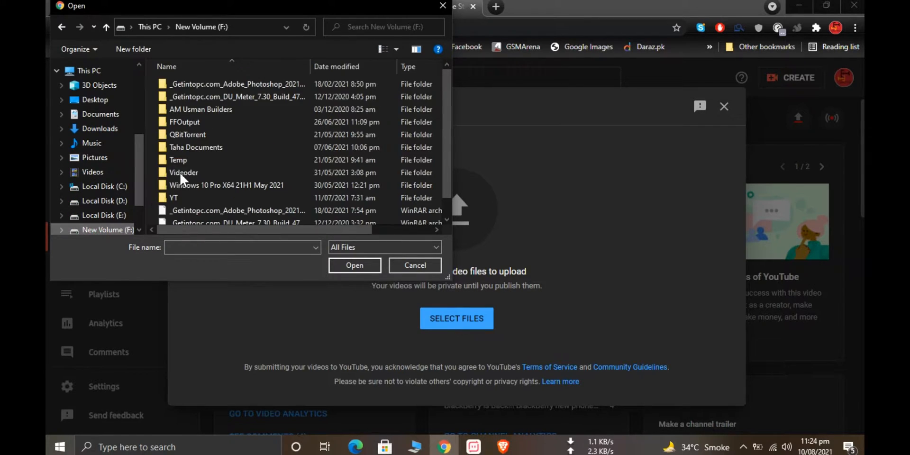
double_click(202, 194)
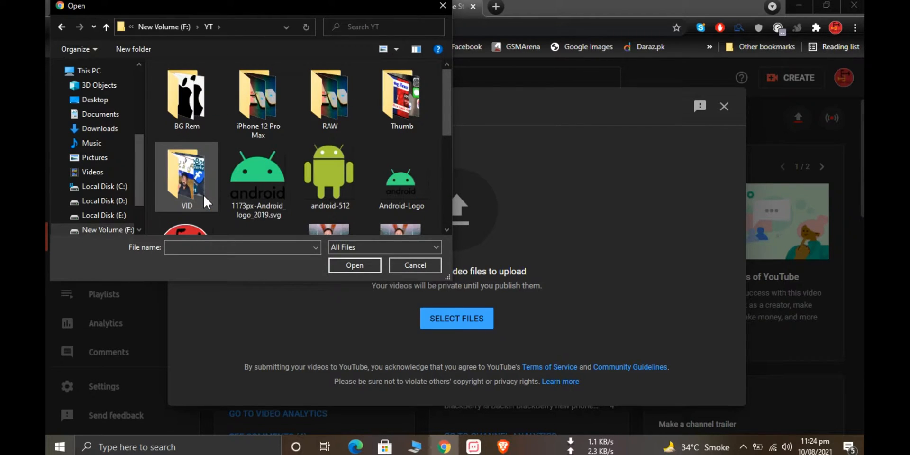
click(203, 193)
double_click(203, 193)
click(203, 193)
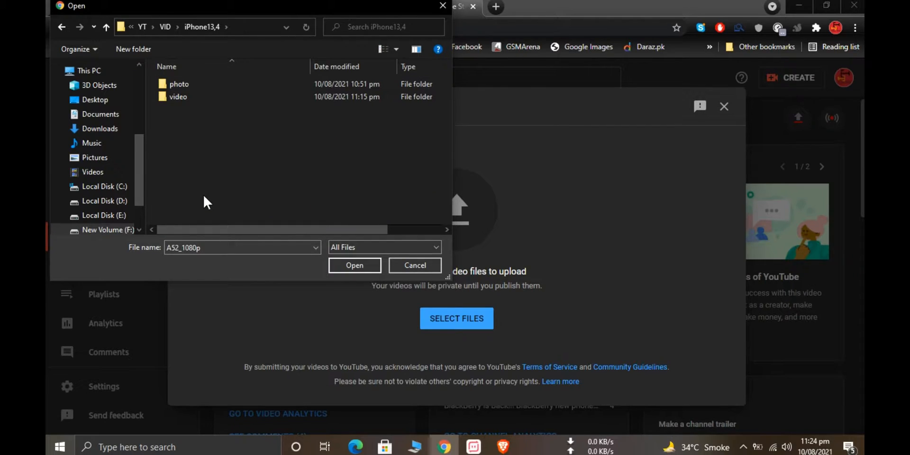
key(Down)
key(Return)
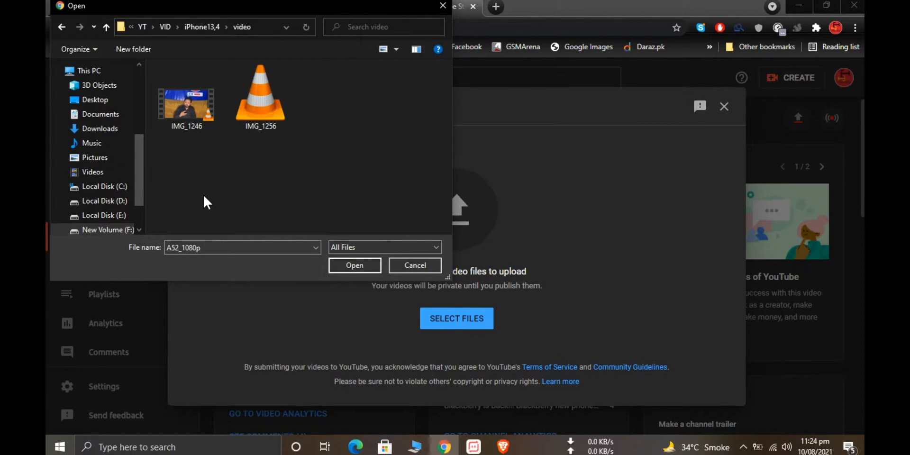
key(Right)
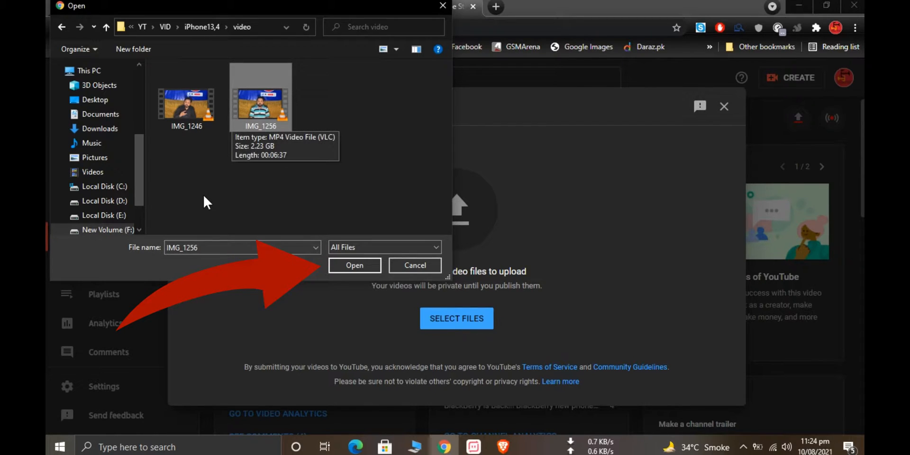
click(339, 260)
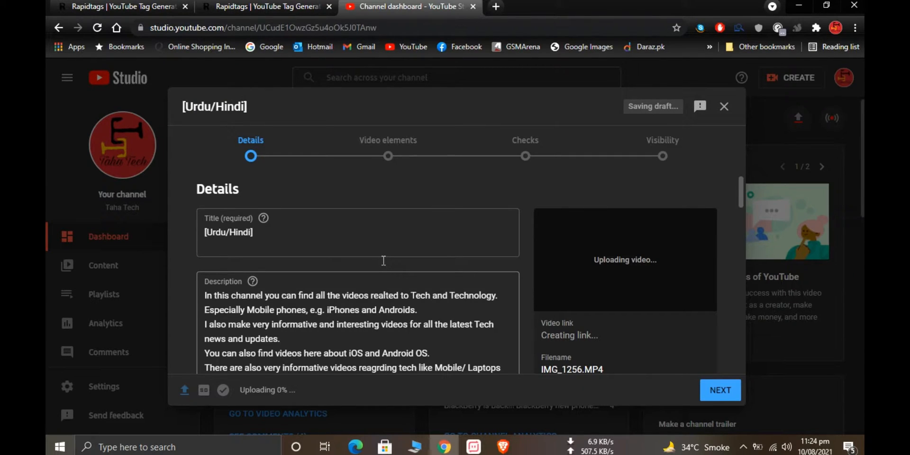
- Insert "Never do" at the start of the video title, ahead of [Urdu/Hindi]
click(329, 228)
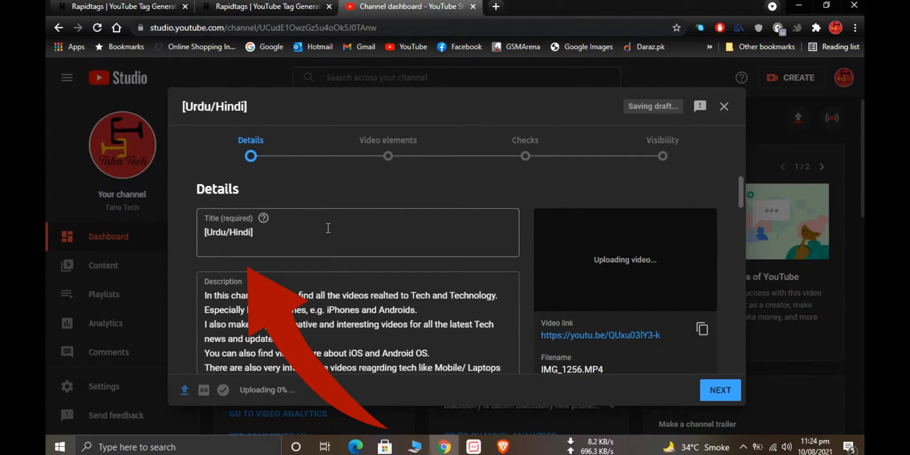
key(ctrl+a)
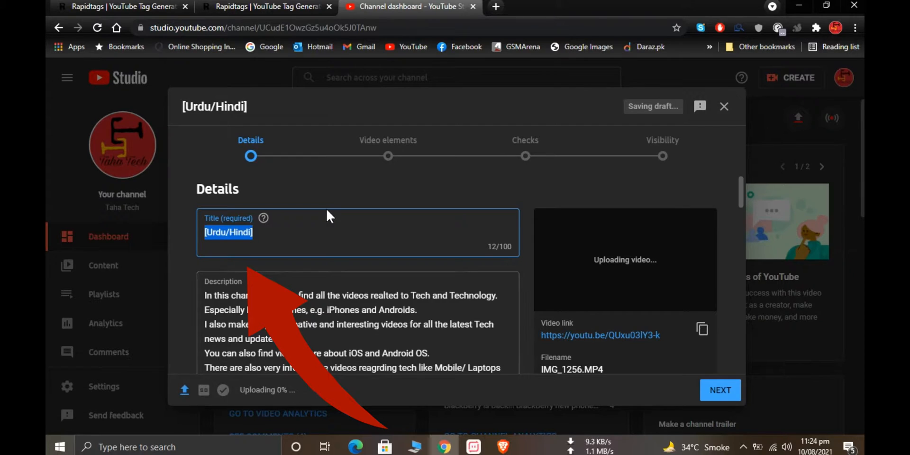
click(265, 233)
key(Home)
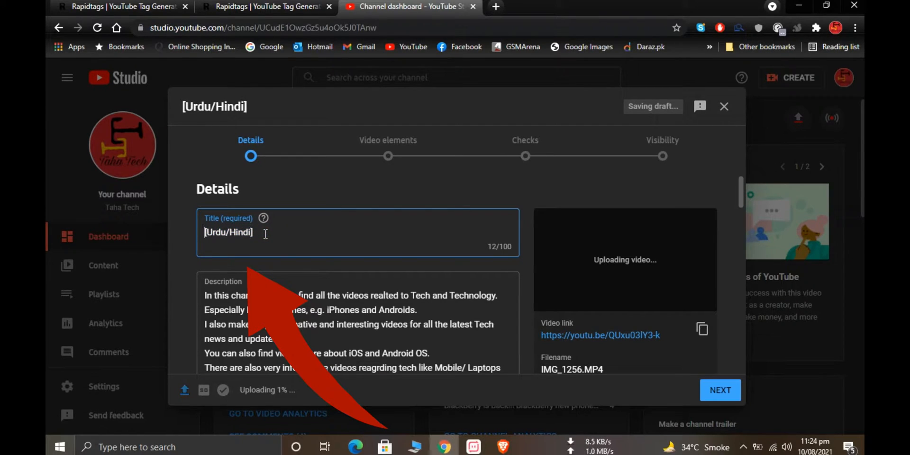
text(Never do)
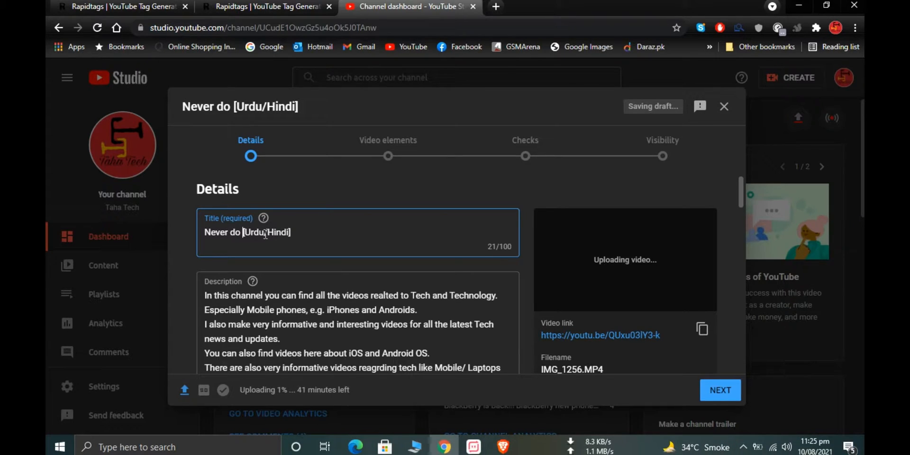
- Replace the title's opening words "Never do" with "Stop doing this on your phone! Very IMPORTANT video!"
key(BackSpace)
key(BackSpace)
key(BackSpace)
key(BackSpace)
key(BackSpace)
key(BackSpace)
key(BackSpace)
key(BackSpace)
key(BackSpace)
text(Stop doi)
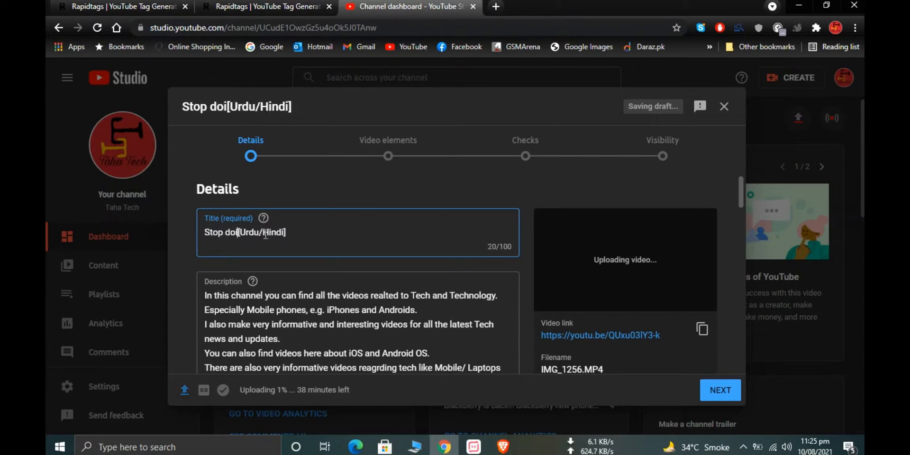
text(ng this on your phone! Very IMPORTANT video!)
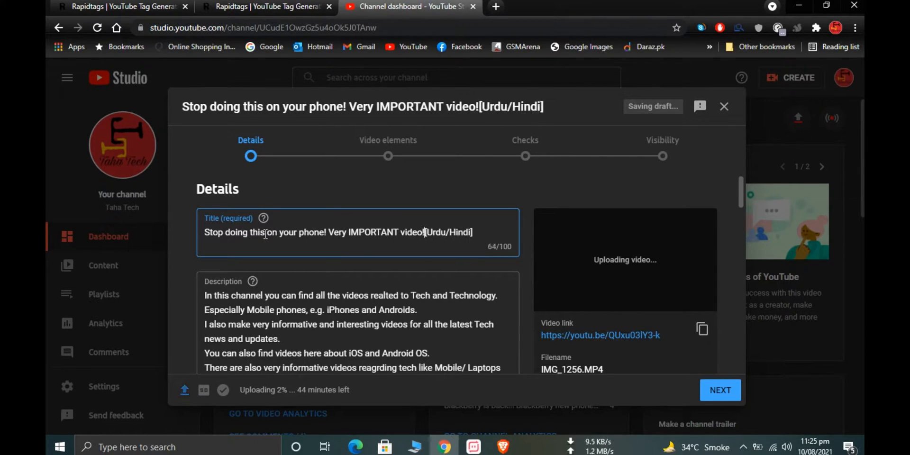
- Extend the title with "Make your phone fast! #Android #iPhone" in front of [Urdu/Hindi]
text( Make your phone )
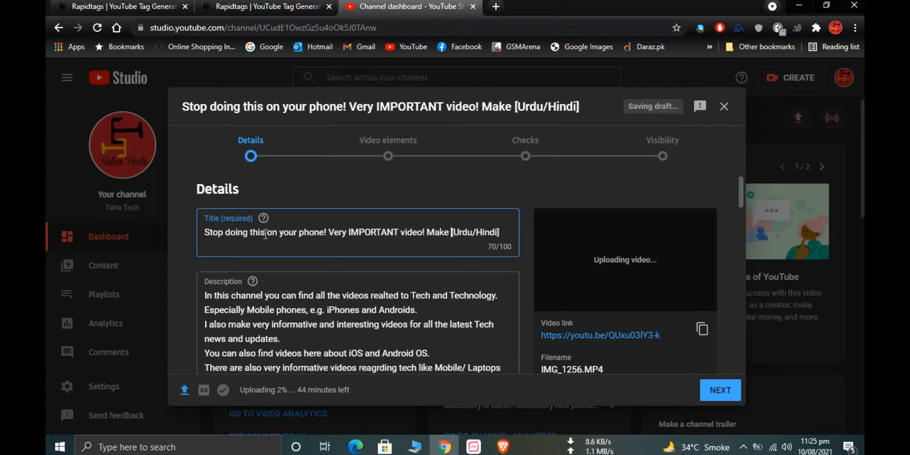
text(fast! )
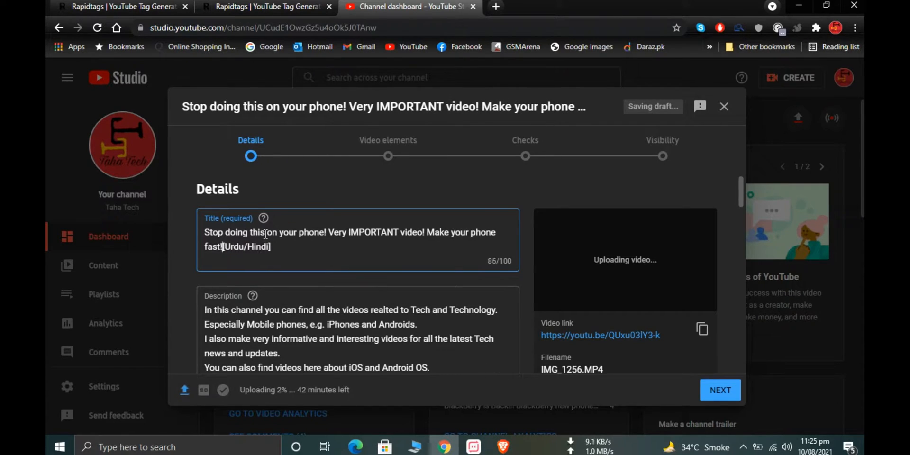
text(#Android )
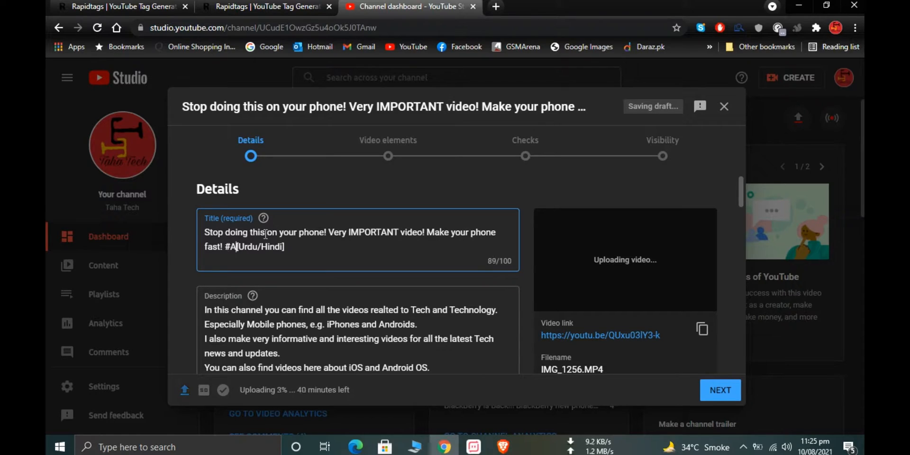
text(#iPhone)
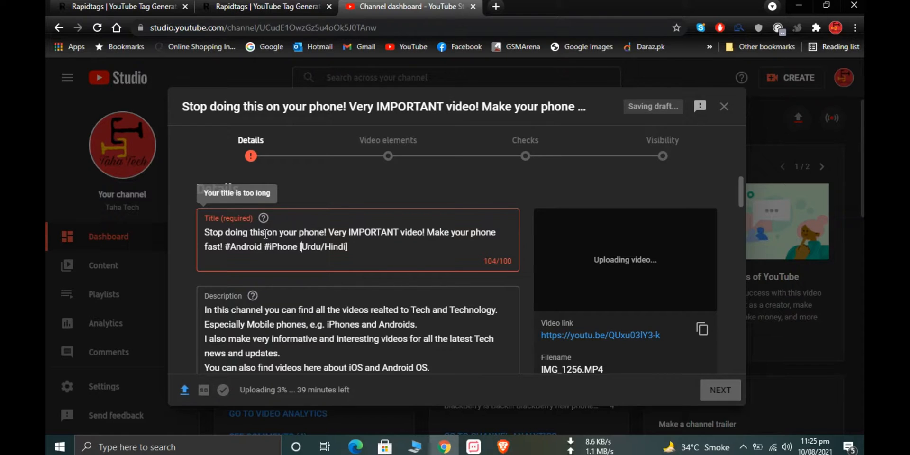
- Remove the [Urdu/Hindi] tag from the end of the video title
key(shift+Left)
key(shift+Left)
key(shift+Left)
key(shift+Left)
key(shift+Left)
key(shift+Left)
key(shift+Left)
key(shift+Left)
key(shift+Left)
key(shift+Left)
key(shift+Left)
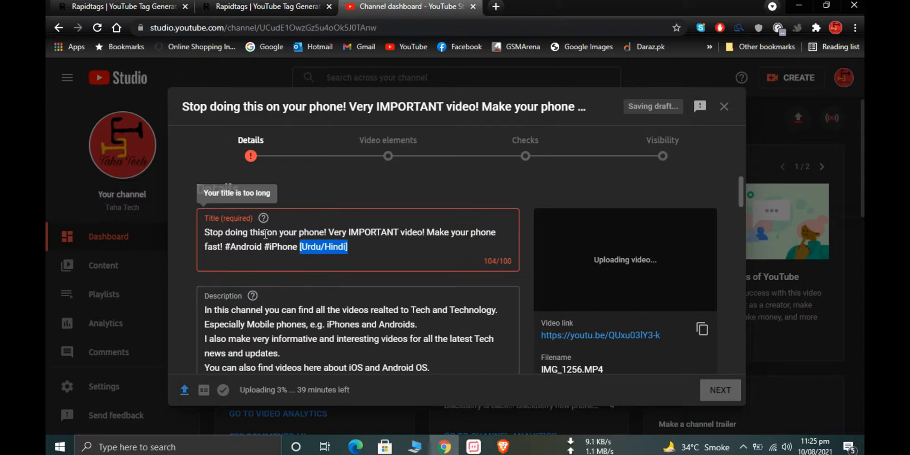
key(BackSpace)
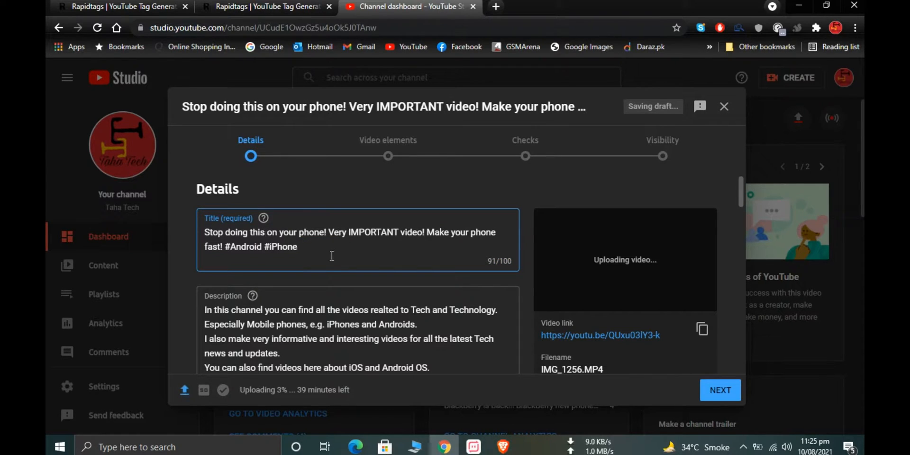
- Copy the complete video title to the clipboard
scroll(334, 257, down, 5)
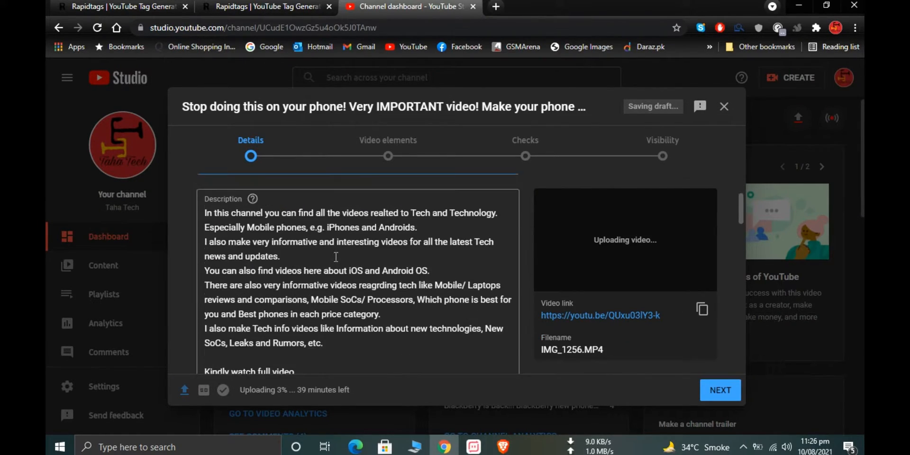
scroll(264, 252, up, 5)
key(ctrl+a)
key(ctrl+c)
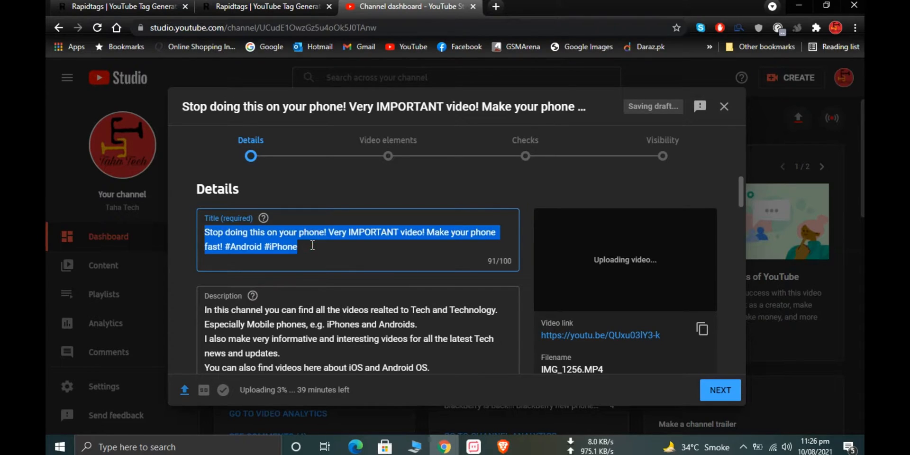
right_click(240, 241)
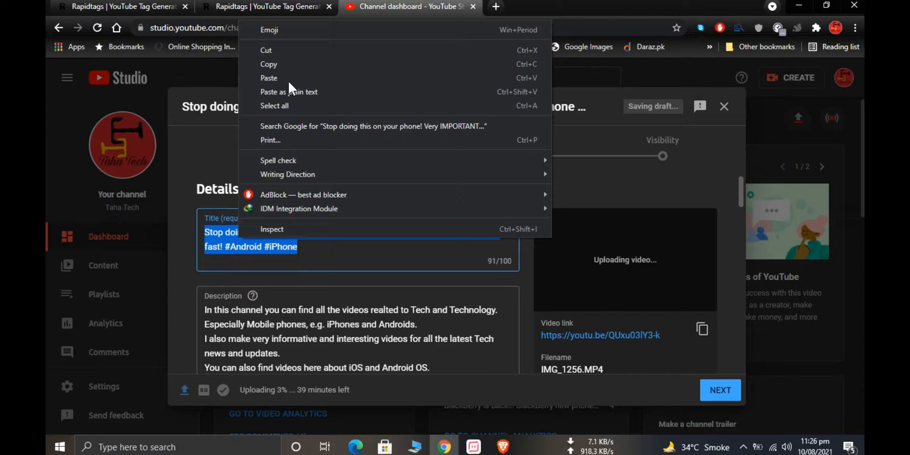
click(296, 64)
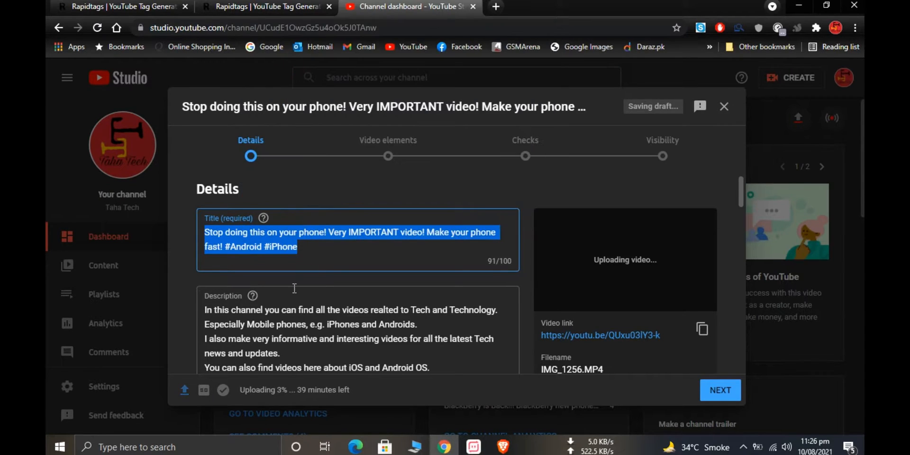
- Paste the copied title at the very start of the description, with a blank line separating it from the existing text
click(291, 305)
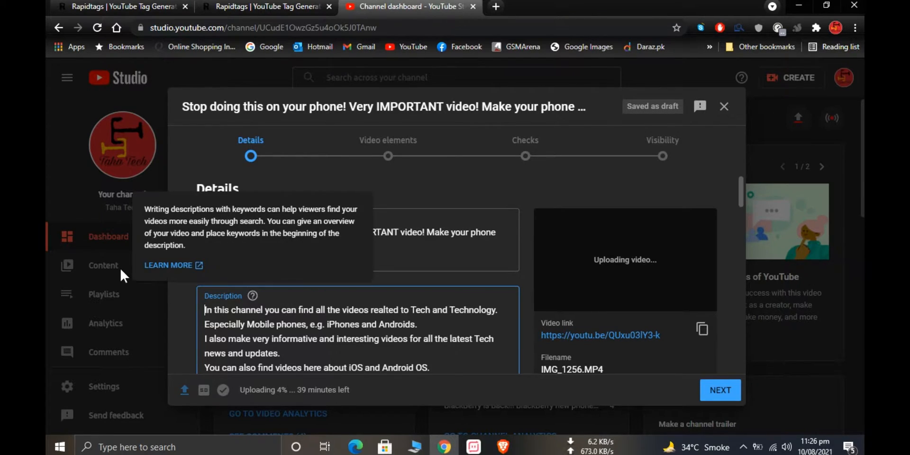
key(Return)
key(Return)
key(Up)
key(Up)
key(ctrl+v)
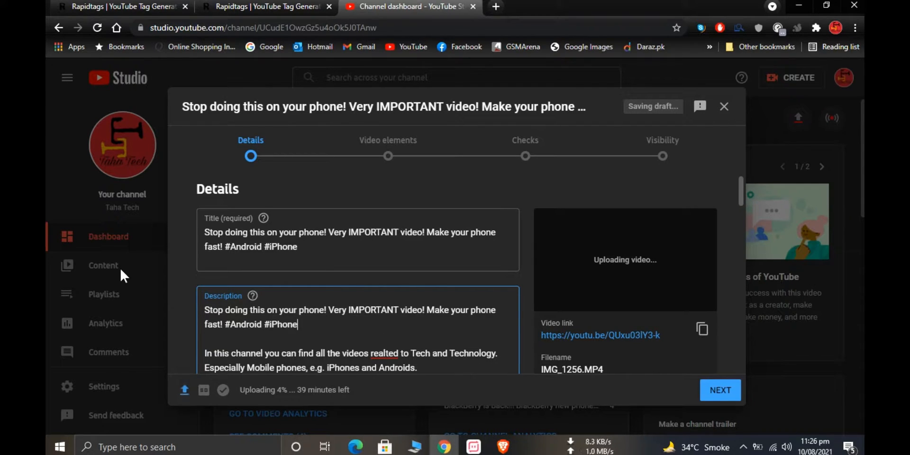
- Add the line "The language of this video is Urdu/Hindi" to the description, one blank line below the pasted title
key(Return)
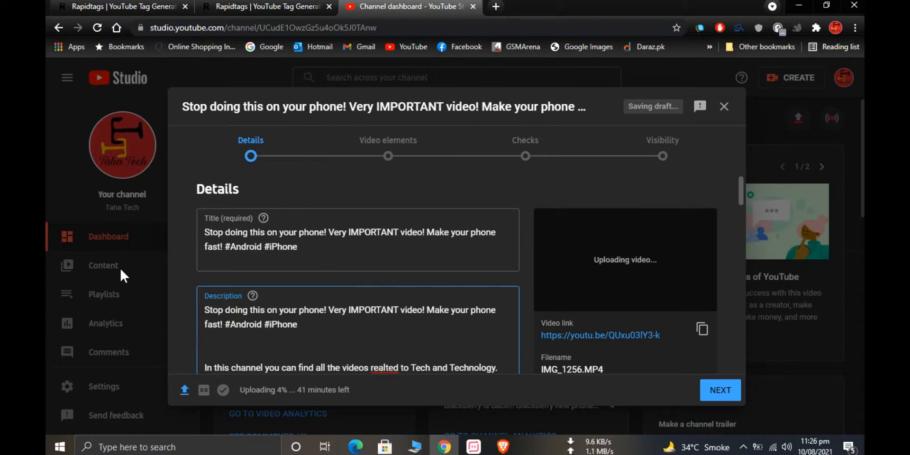
key(Return)
text(The language of this vd)
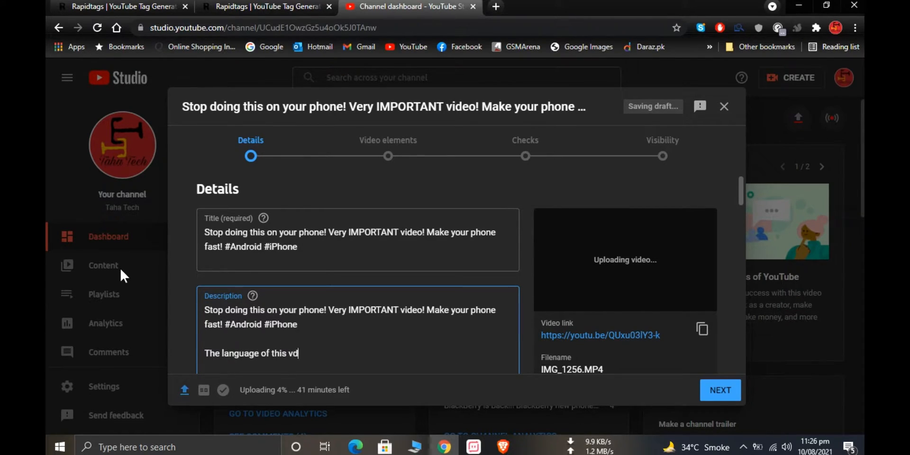
key(BackSpace)
text(ideo is lUrdu/Hindi)
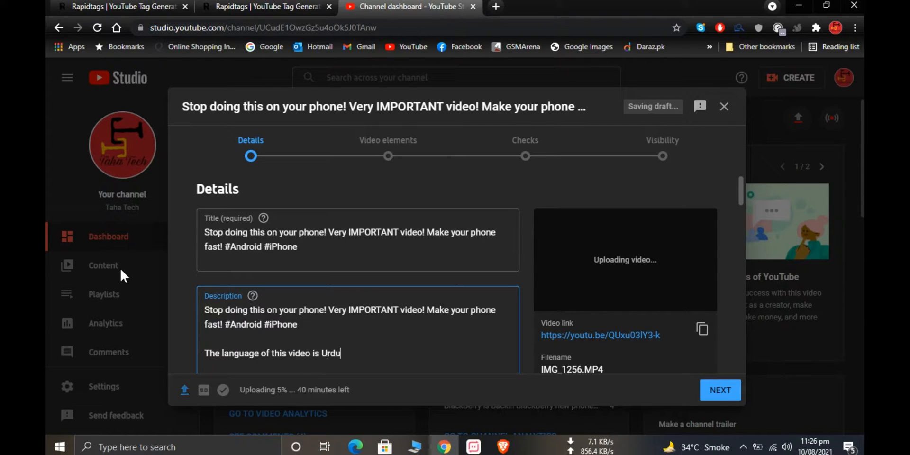
- Add paragraph "You all make a huge mistake multiple times a day while using your Android or iPhone which makes your phone very slow and ruins the experience."
key(Return)
key(Return)
text(You all make a huge mistake multiple times a day while using your Android)
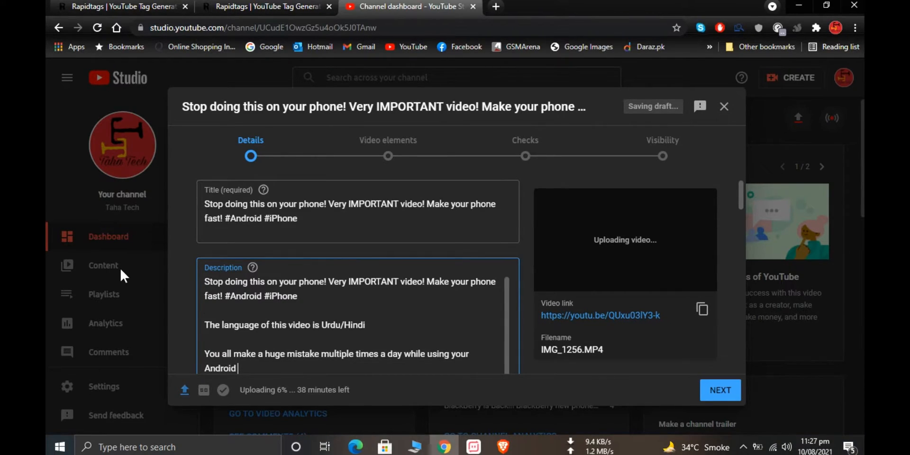
text( or iPhone which makes your phone very slow and)
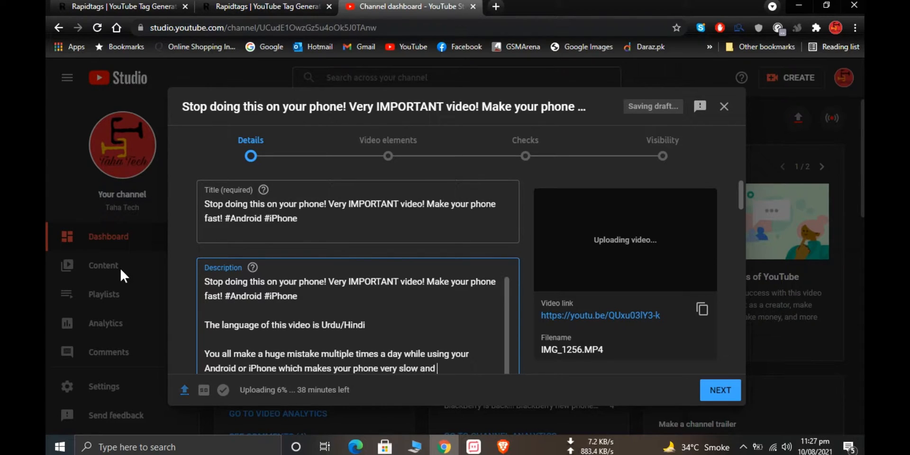
text( ruins the experience.)
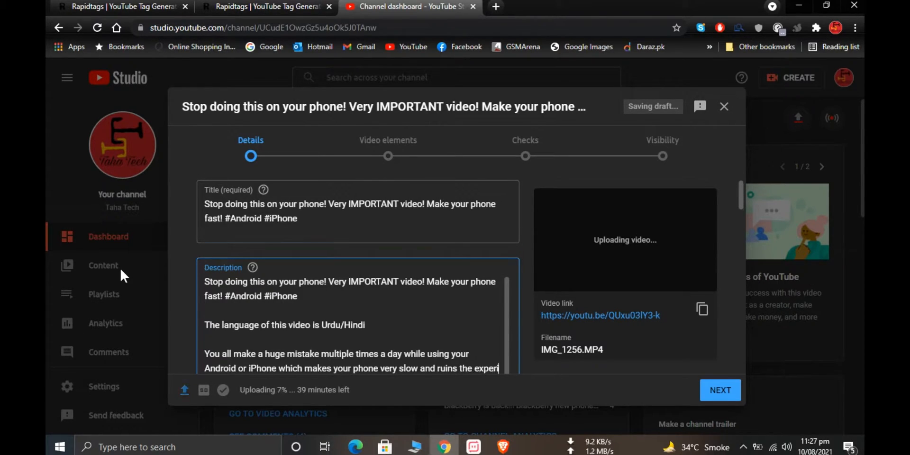
- Add the line "But watch this video till end and do as I say in this video and your phone will become fast!" to the description
key(Return)
text(But w)
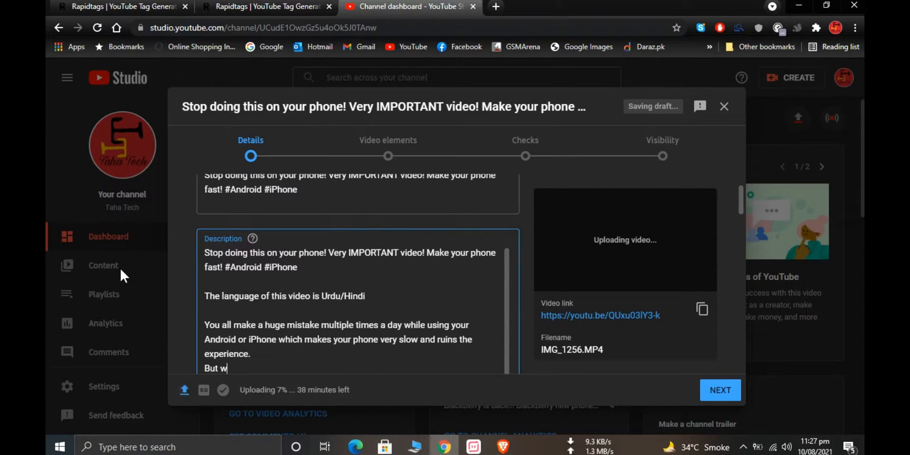
text(atch this video till e)
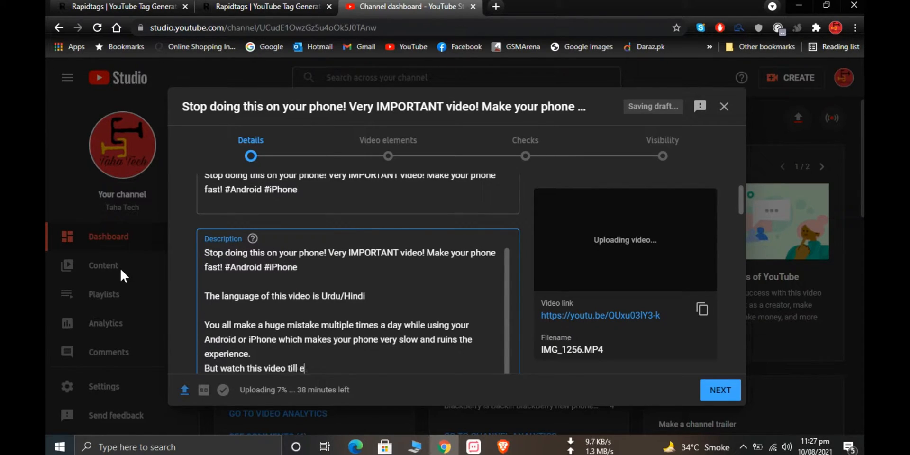
text(nd and do as I sa)
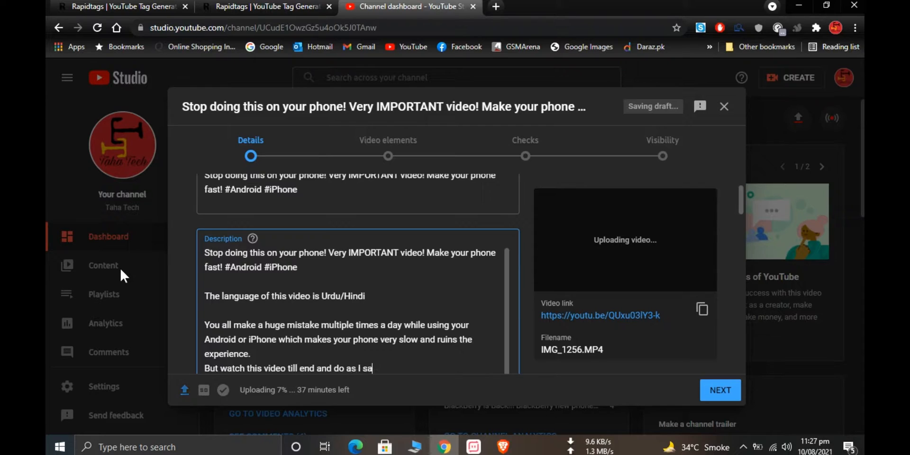
text(y in this video and your phone wi)
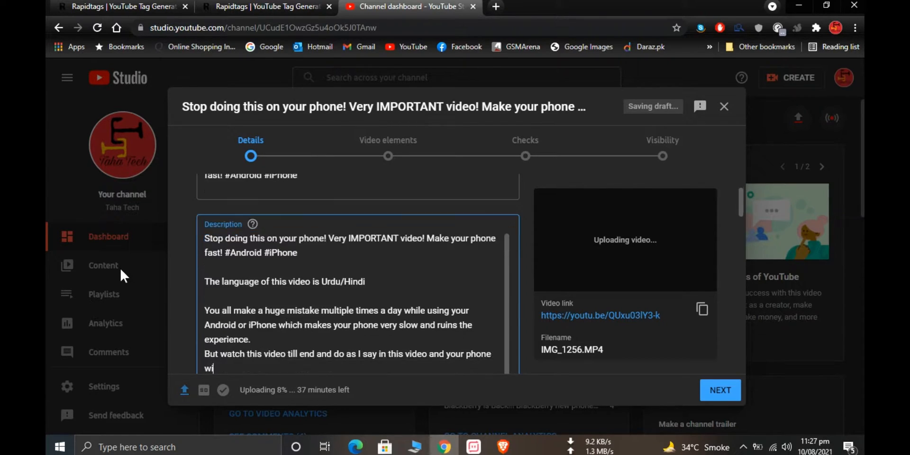
text(ll become fast!)
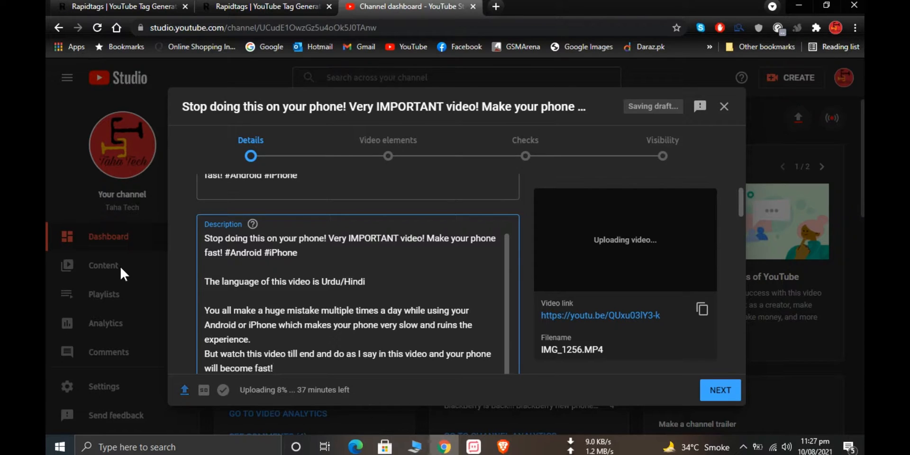
- Append the comma-separated tag list, from "things you should never do on your android phone" to "android speed", below the description's last line, after a blank line
key(ctrl+v)
scroll(280, 292, down, 10)
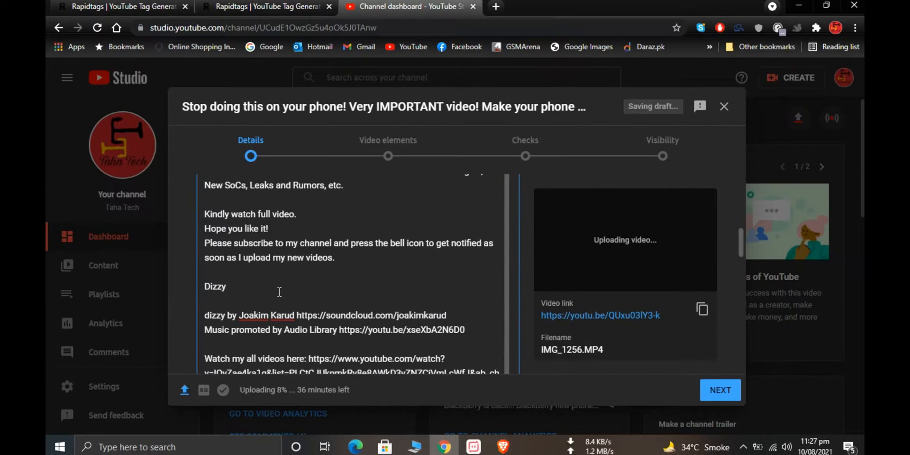
scroll(279, 293, down, 10)
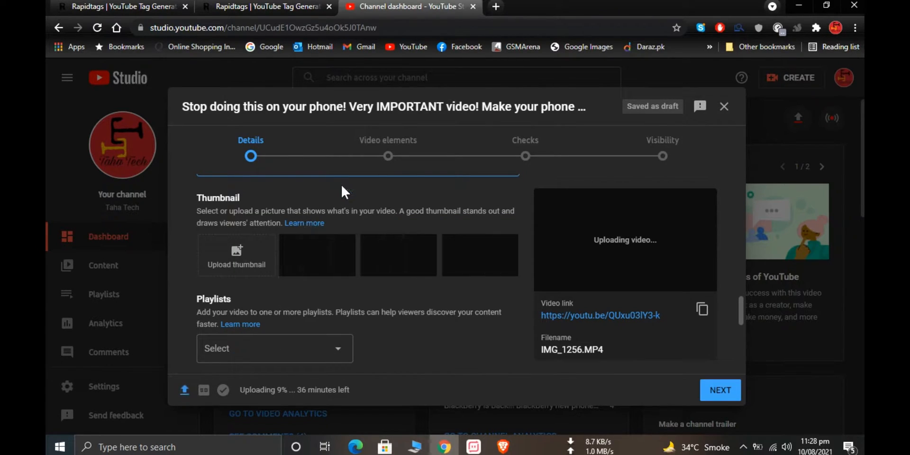
scroll(338, 207, up, 3)
scroll(337, 207, up, 1)
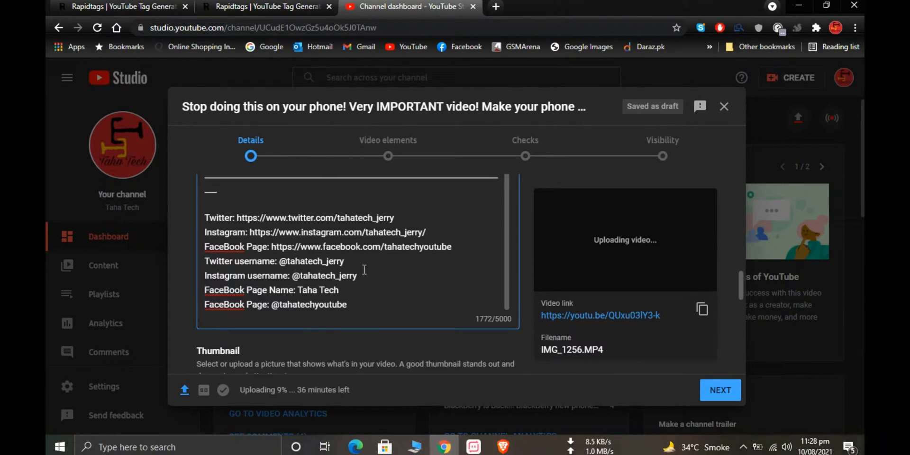
click(350, 305)
key(Return)
key(Return)
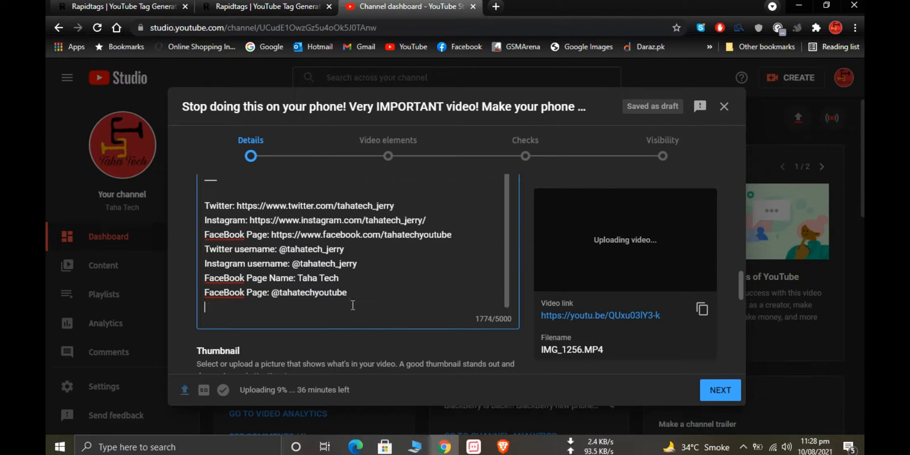
text(things you should never do on your android phone,doing wrong on android,android,wrong android things,android tips,android performance,things you should never do to your android phone,android speed)
key(Down)
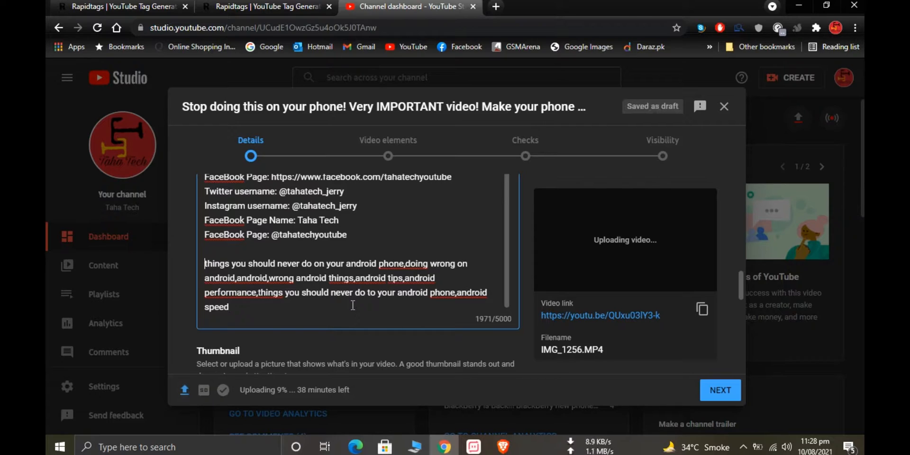
text(#)
key(Right)
key(Right)
key(Right)
key(Right)
key(Right)
key(Right)
key(Delete)
key(Right)
key(Right)
key(Delete)
key(Right)
key(Right)
key(Right)
key(Right)
key(Right)
key(BackSpace)
key(Right)
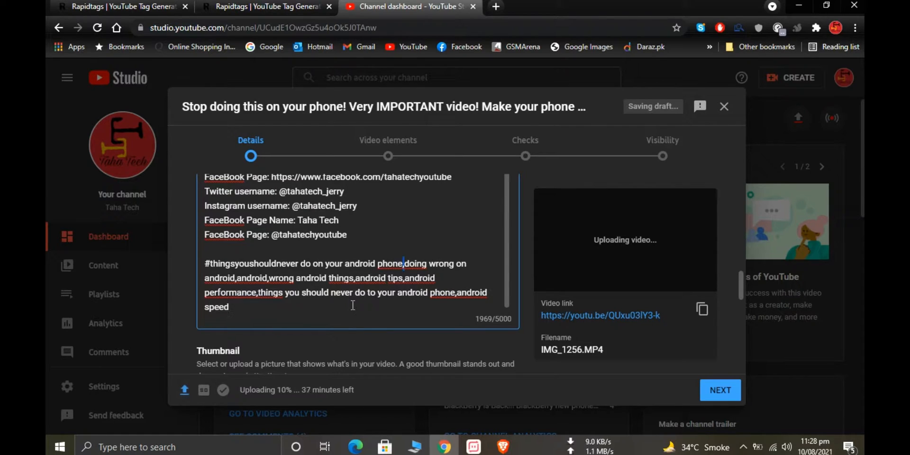
- Delete the first tag, about things never to do on an android phone, from the description's tag list
key(ctrl+shift+Left)
key(ctrl+shift+Left)
key(ctrl+shift+Left)
key(ctrl+shift+Left)
key(ctrl+shift+Left)
key(ctrl+shift+Left)
key(BackSpace)
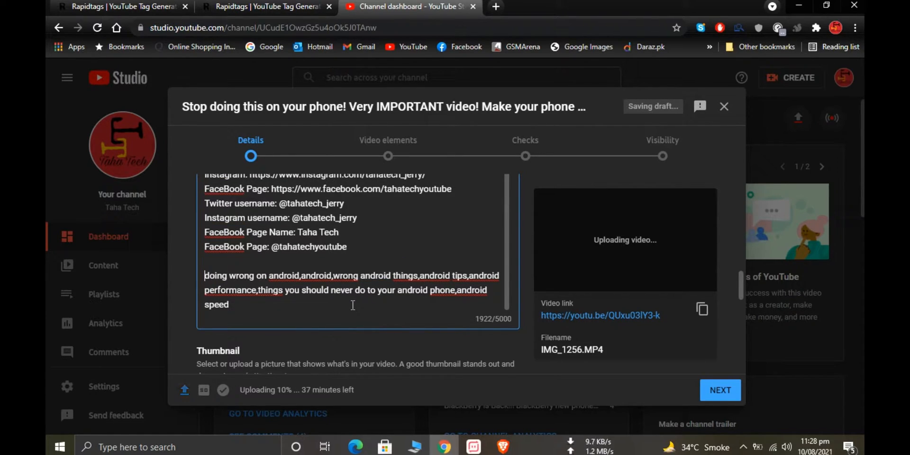
- Convert the tag "doing wrong on android" into the hashtag #doingwrongonandroid on its own line
text(#)
key(Right)
key(Right)
key(Right)
key(Right)
key(Right)
key(Delete)
key(Right)
key(Right)
key(Right)
key(Right)
key(Right)
key(Delete)
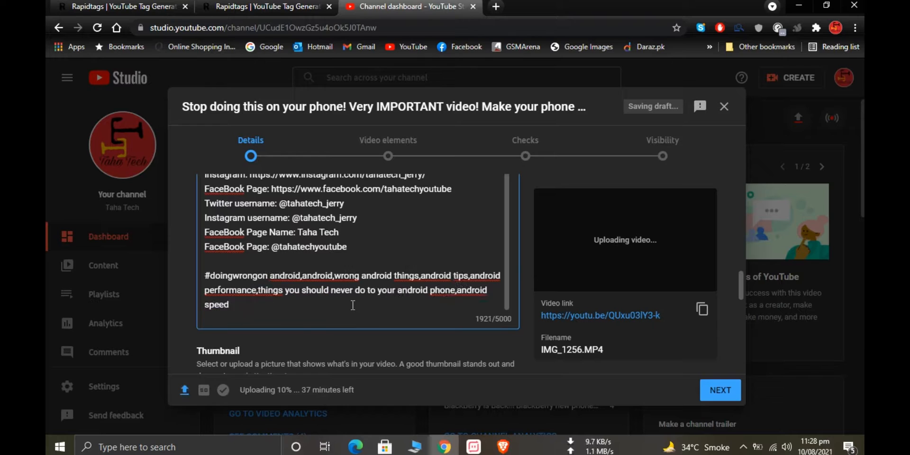
key(BackSpace)
key(Right)
key(Right)
key(Right)
key(Right)
key(Right)
key(Right)
key(Right)
key(Delete)
key(Return)
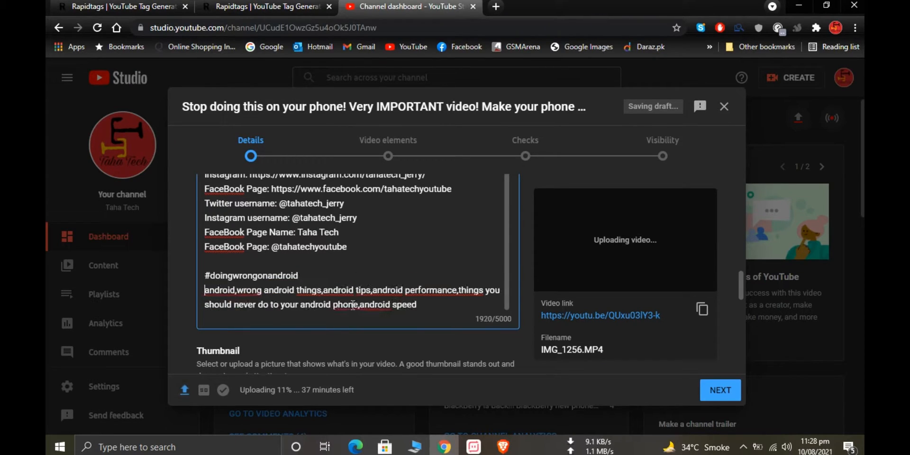
- Convert the tag "android" into the hashtag #android on its own line
text(#)
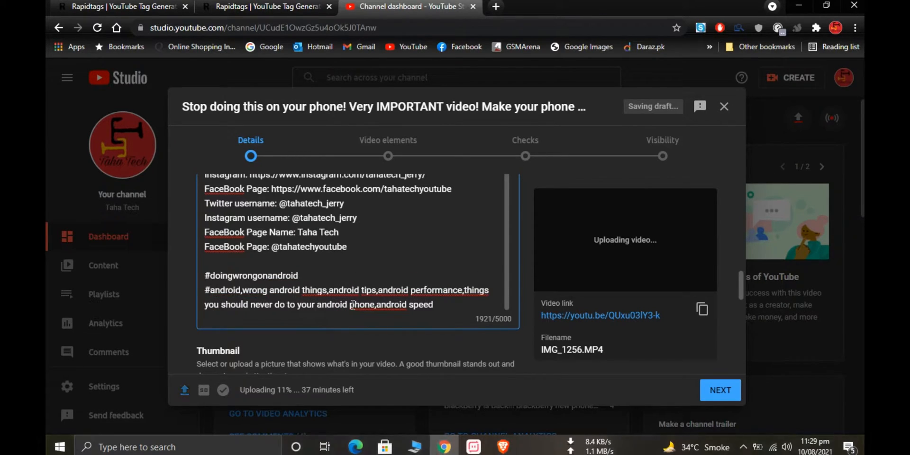
key(Right)
key(Right)
key(Right)
key(Right)
key(Right)
key(Right)
key(Right)
key(Delete)
key(Return)
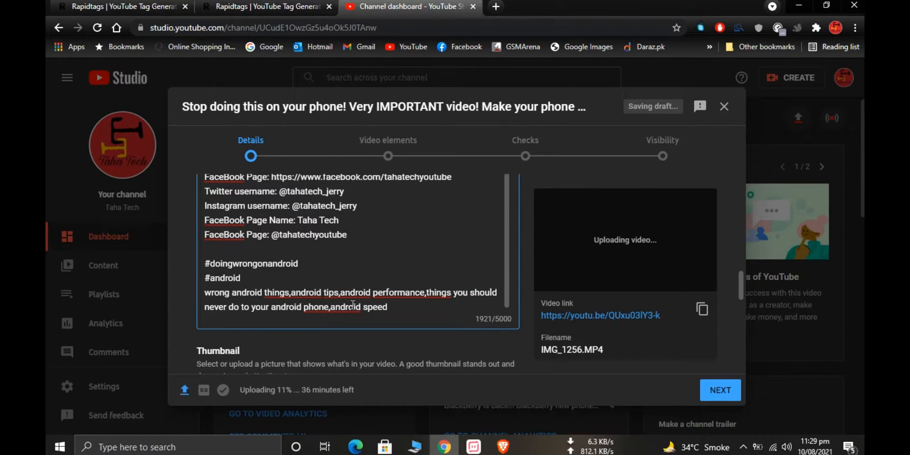
- Convert the tag "wrong android things" into the hashtag #wrongandroidthings on its own line
text(#)
key(BackSpace)
key(Right)
key(Right)
key(Right)
key(Right)
key(Right)
key(Right)
key(Right)
key(Delete)
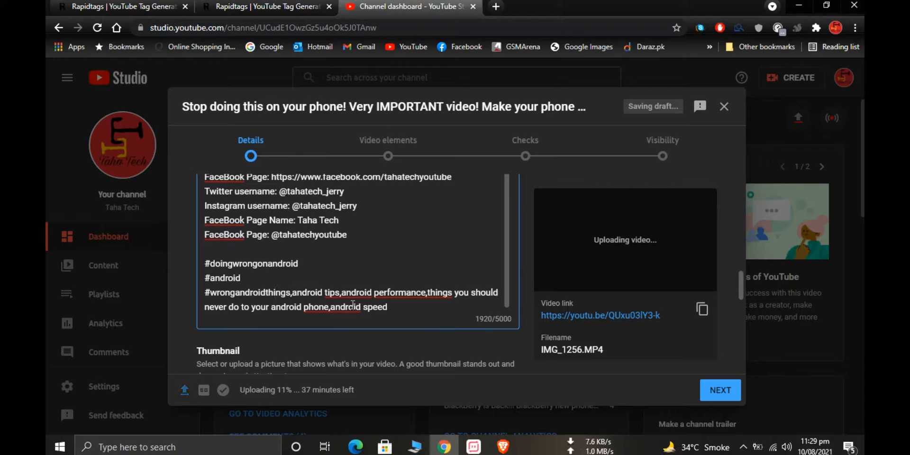
key(Right)
key(Right)
key(Delete)
key(Return)
- Convert the next two tags into the hashtags #androidtips and #androidperformance, each on its own line
text(#)
key(Delete)
key(Delete)
key(Return)
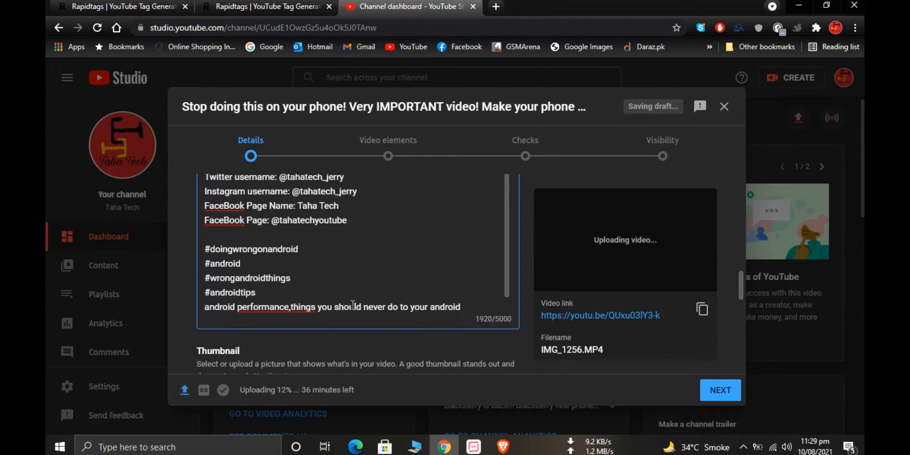
text(#)
key(Delete)
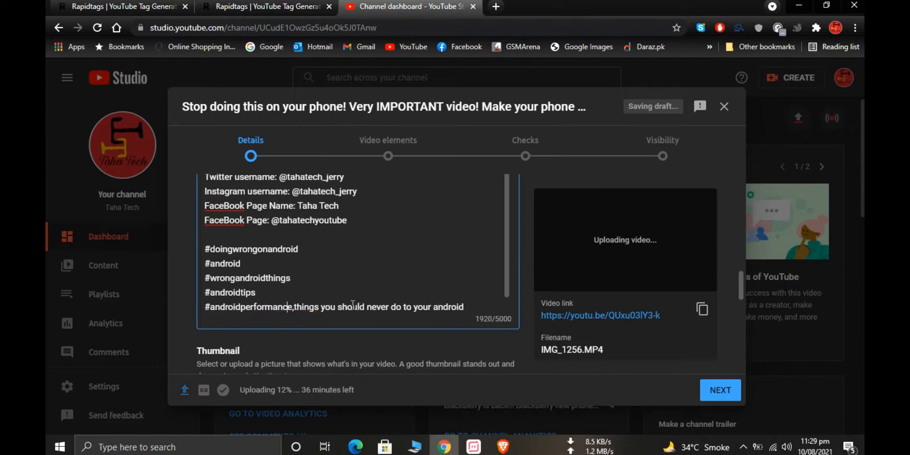
key(Delete)
key(Return)
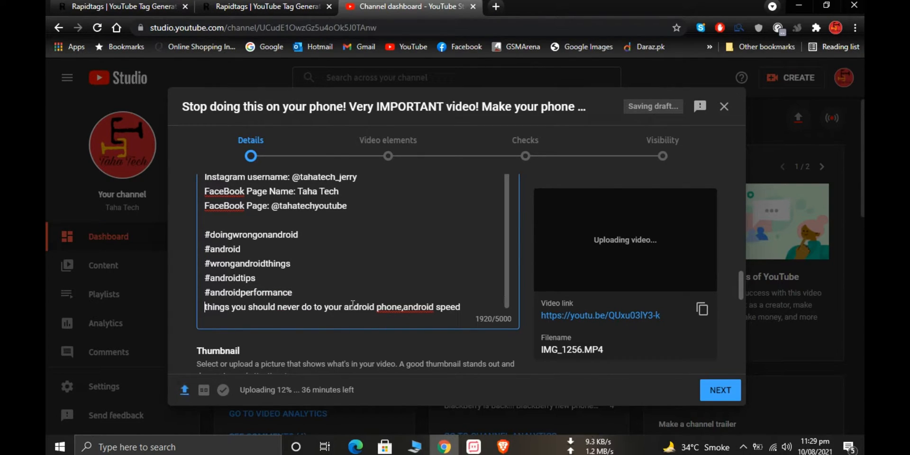
- Delete the tag "things you should never do to your android phone" and its trailing comma from the description
key(ctrl+shift+Right)
key(ctrl+shift+Right)
key(ctrl+shift+Right)
key(ctrl+shift+Right)
key(ctrl+shift+Right)
key(ctrl+shift+Right)
key(ctrl+shift+Right)
key(ctrl+shift+Right)
key(ctrl+shift+Right)
key(shift+Right)
key(BackSpace)
- Convert the remaining tag "android speed" into the hashtag #androidspeed
text(#)
key(Right)
key(Right)
key(Right)
key(Right)
key(Right)
key(Right)
key(Delete)
key(Right)
key(Right)
key(Right)
key(Right)
key(Right)
- Add the hashtags #iPhone, #iOS, #iPhonetips, #phonetips and #recentapps on separate lines at the end of the description
key(Return)
text(#iPhone)
key(Return)
text(#iOS)
key(Return)
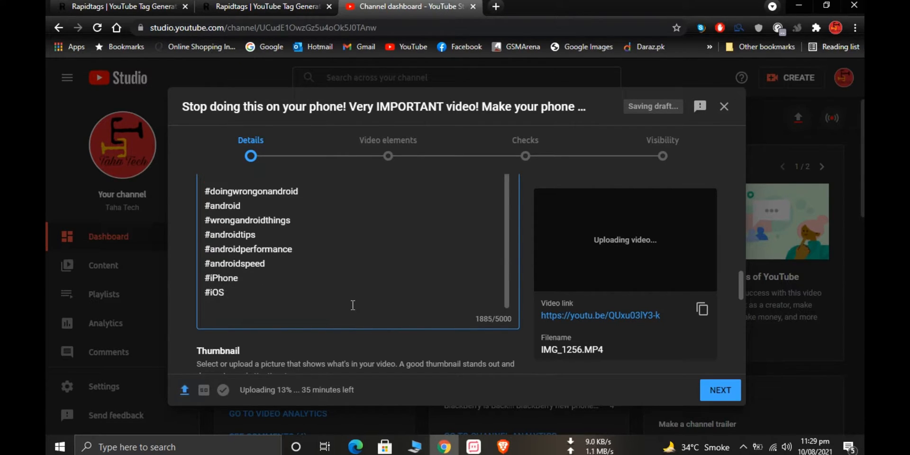
text(#iPhonetips)
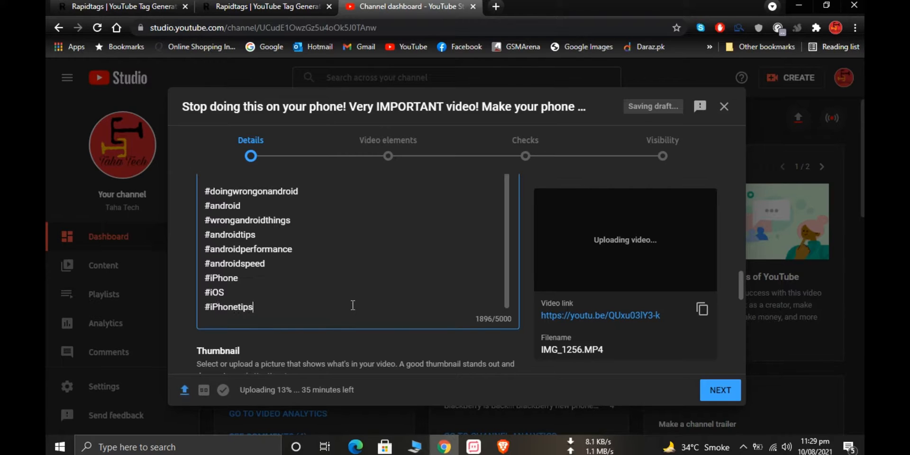
key(Return)
text(#phonetips)
key(Return)
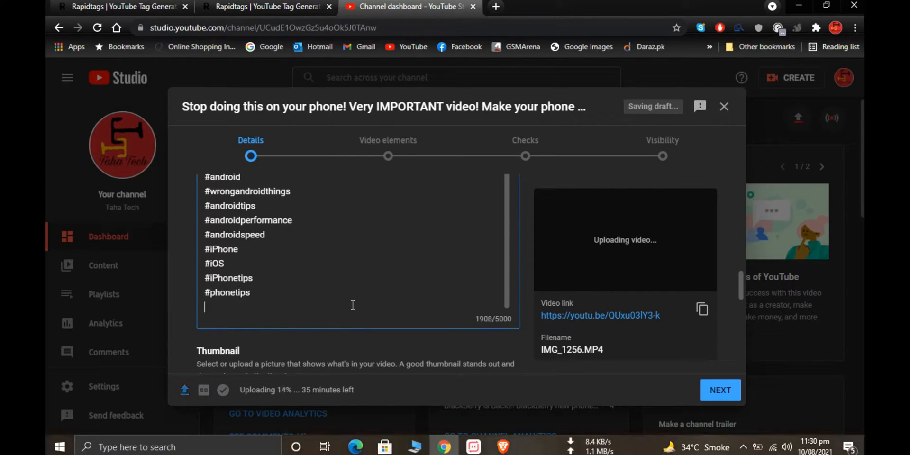
text(#recentapps)
- Upload the image IMG_1258 from the iPhone13,4 photo folder as the video's thumbnail
scroll(352, 305, down, 4)
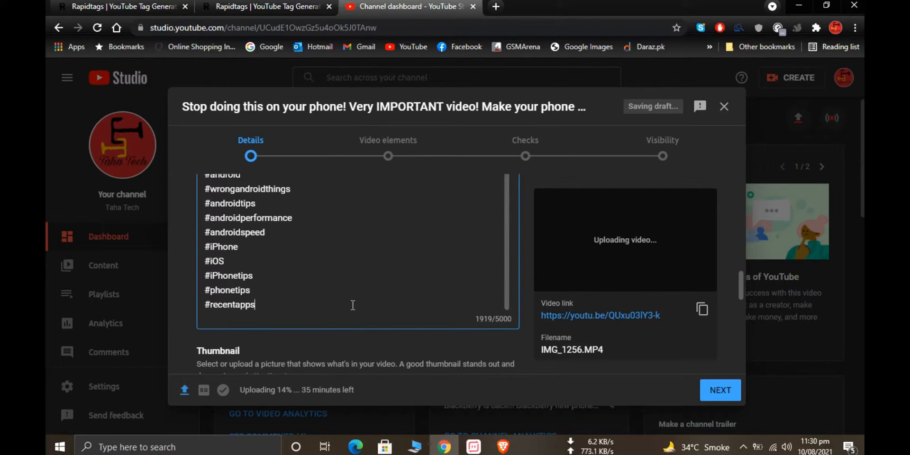
click(244, 320)
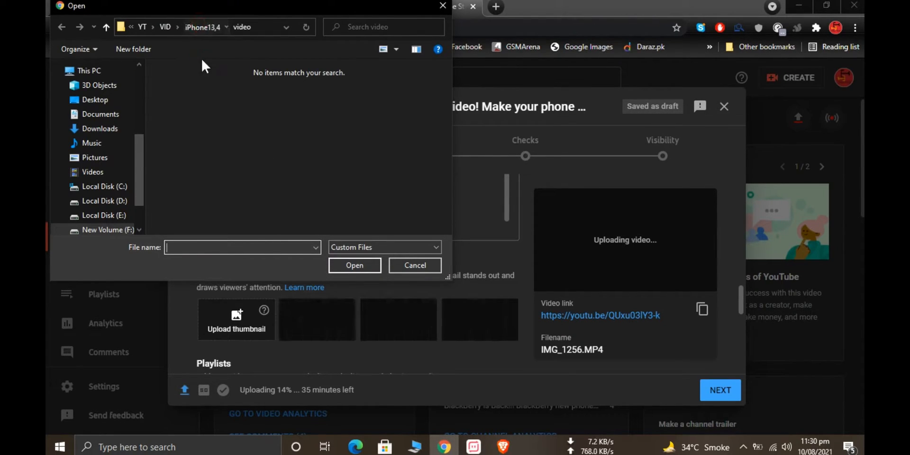
double_click(186, 83)
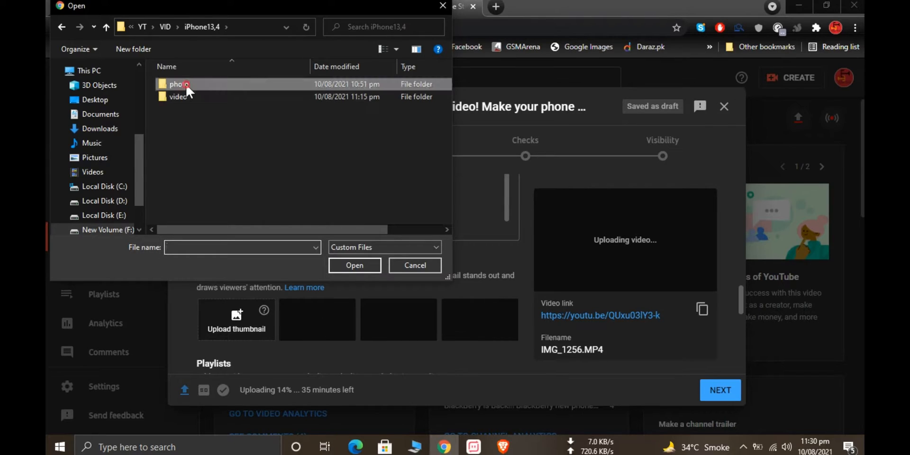
click(259, 104)
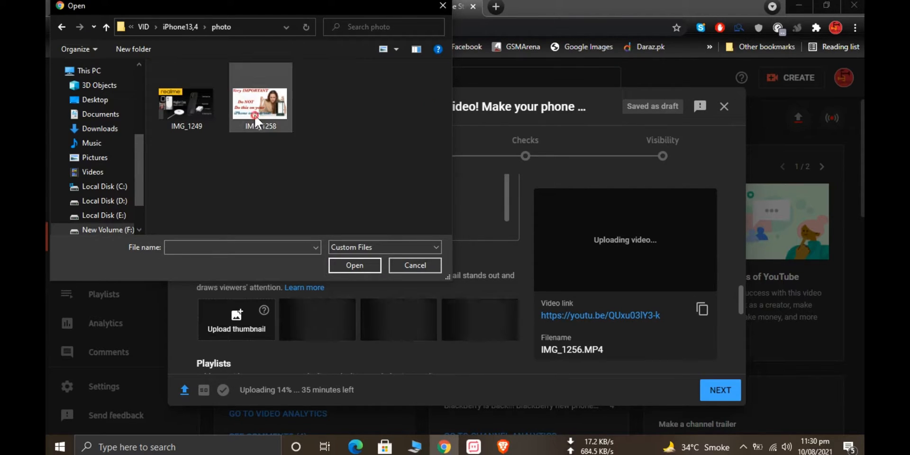
click(353, 264)
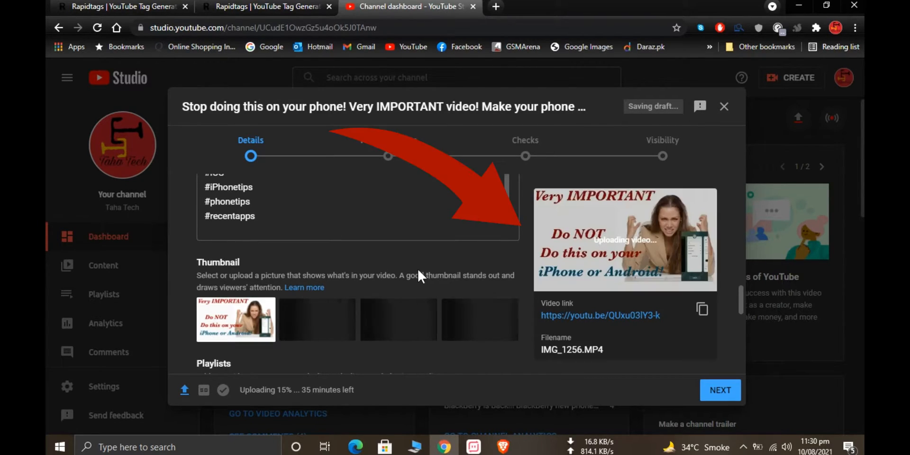
- Add the video to the playlists Tech Info, Watch List, Information, All Videos, and Tips and Tricks
scroll(394, 269, down, 3)
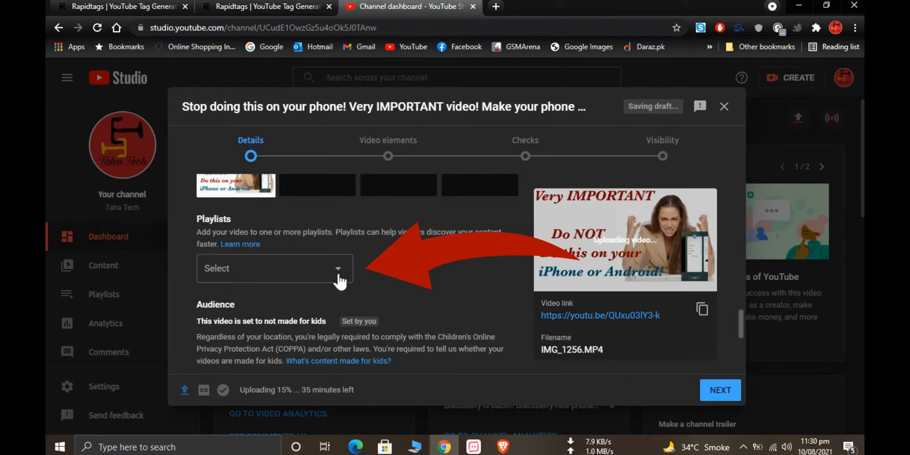
click(340, 279)
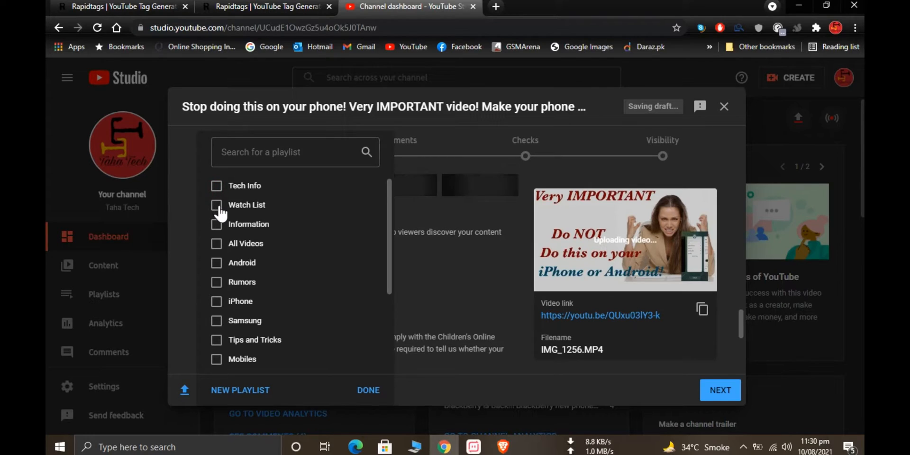
click(220, 224)
click(219, 243)
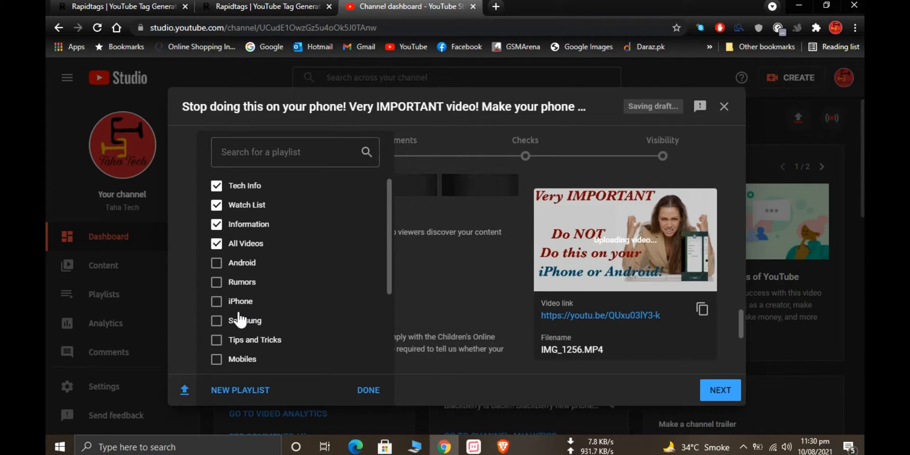
scroll(235, 313, down, 2)
click(218, 242)
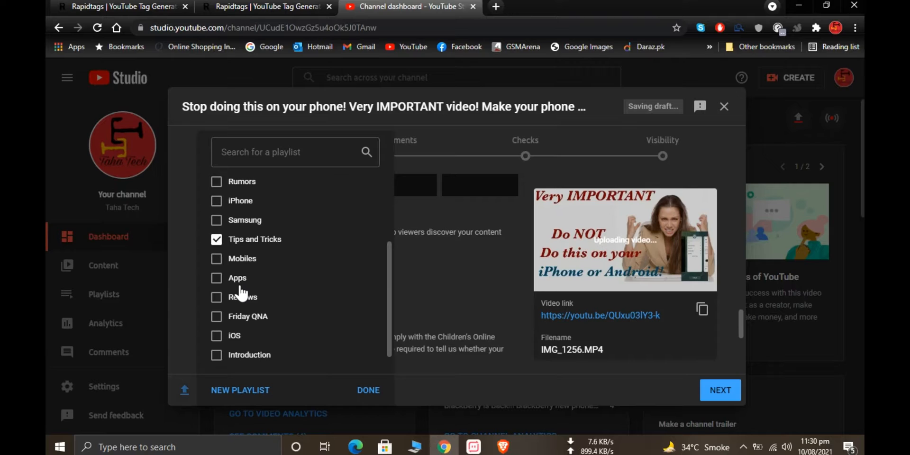
scroll(253, 291, down, 1)
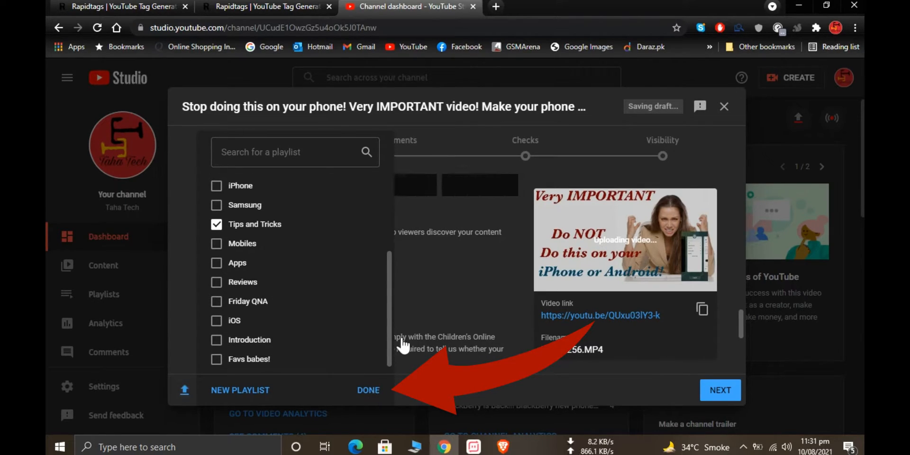
click(434, 286)
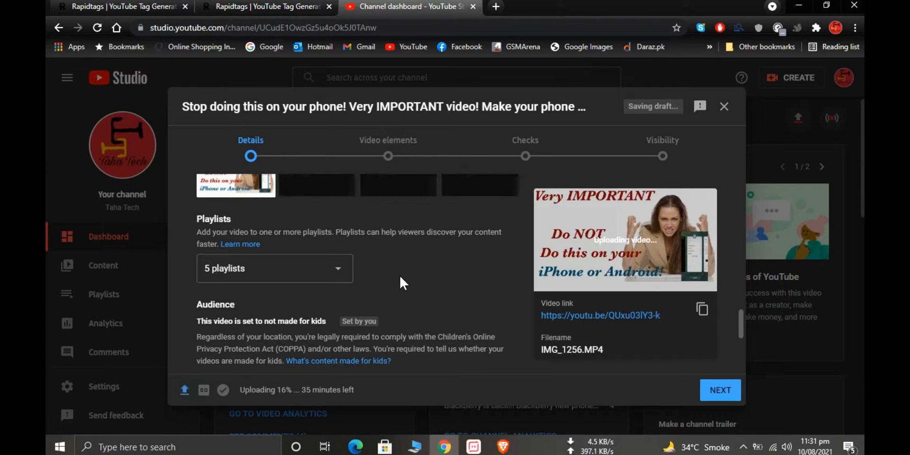
scroll(402, 283, down, 2)
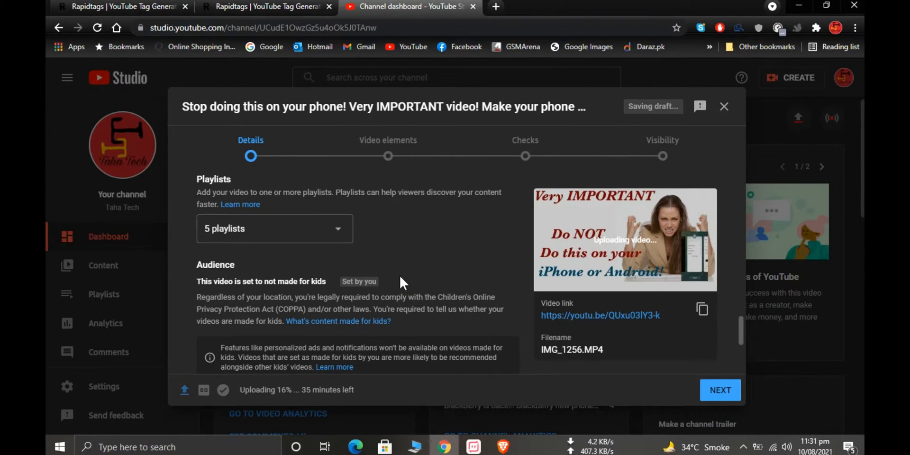
- Expand the advanced age restriction options and show the additional detail settings below the audience section
scroll(401, 278, down, 3)
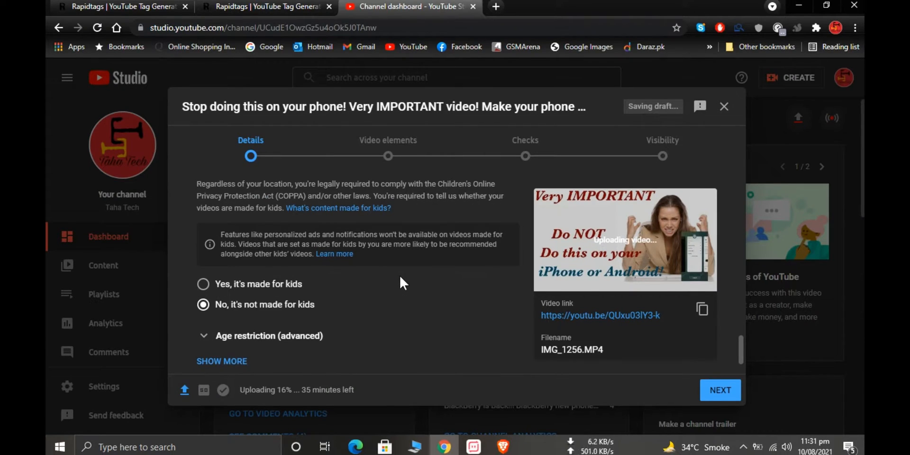
scroll(401, 283, down, 1)
scroll(354, 258, down, 1)
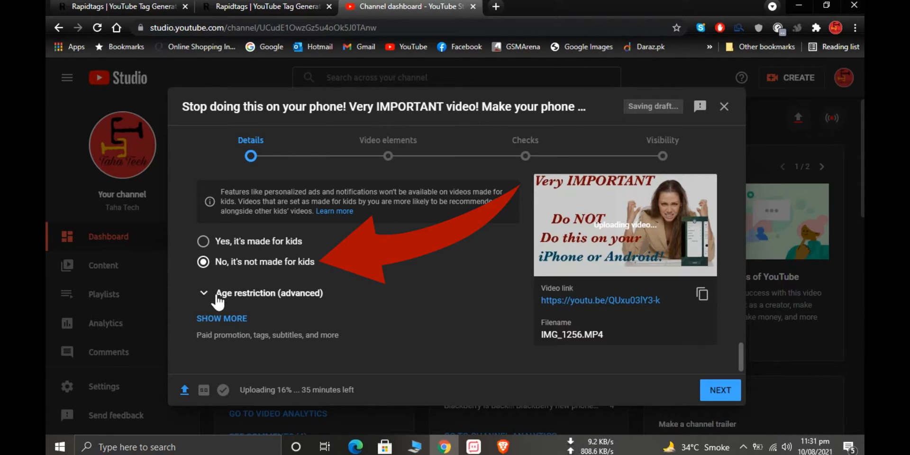
click(297, 298)
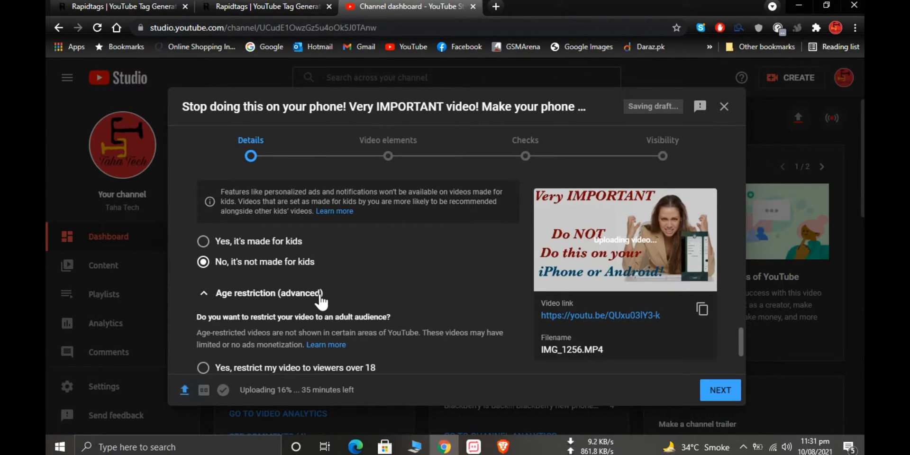
scroll(322, 301, down, 2)
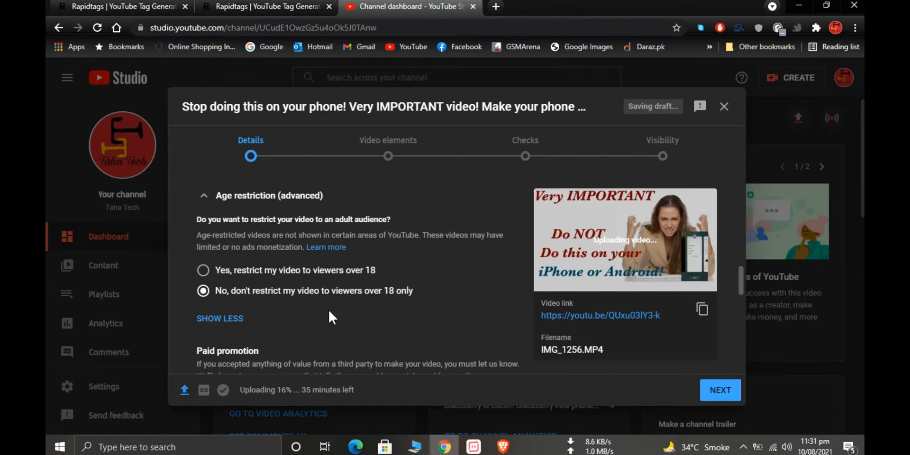
- Remove the tags Samsung, Huawei, OPPO, OnePlus, Mobile and Smartphone from the video's tag list
scroll(329, 310, down, 4)
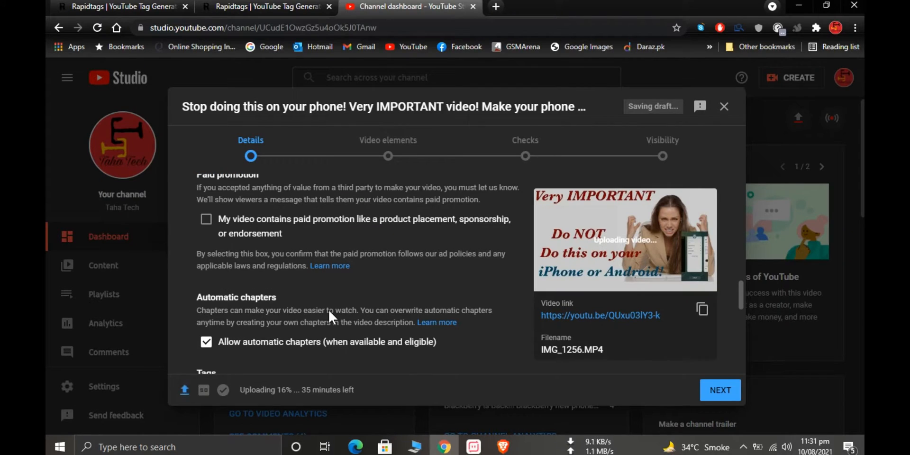
scroll(329, 311, down, 3)
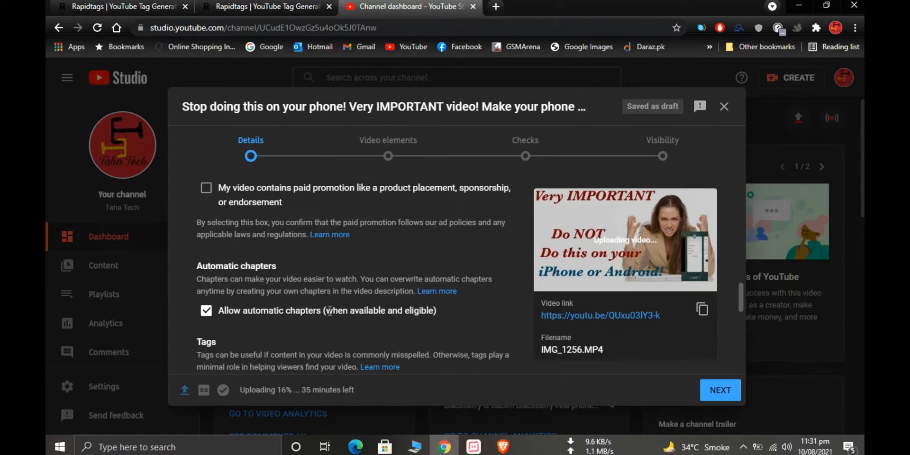
scroll(329, 312, down, 3)
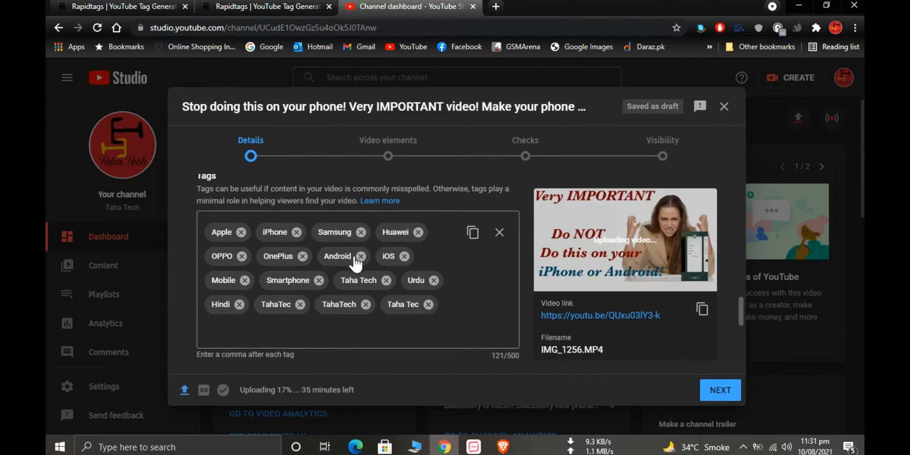
click(361, 233)
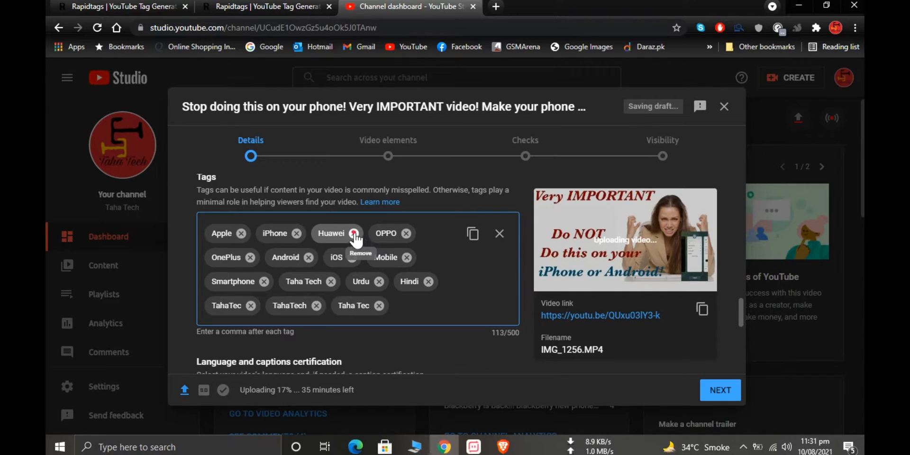
click(353, 234)
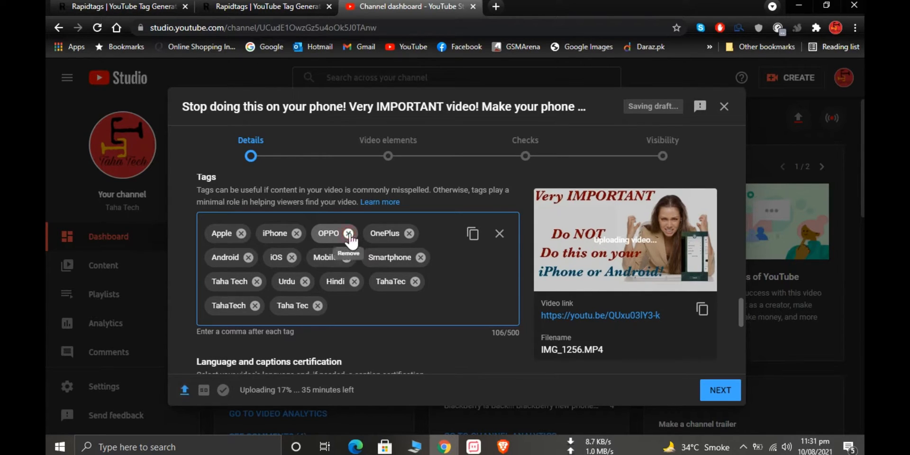
click(349, 233)
click(356, 233)
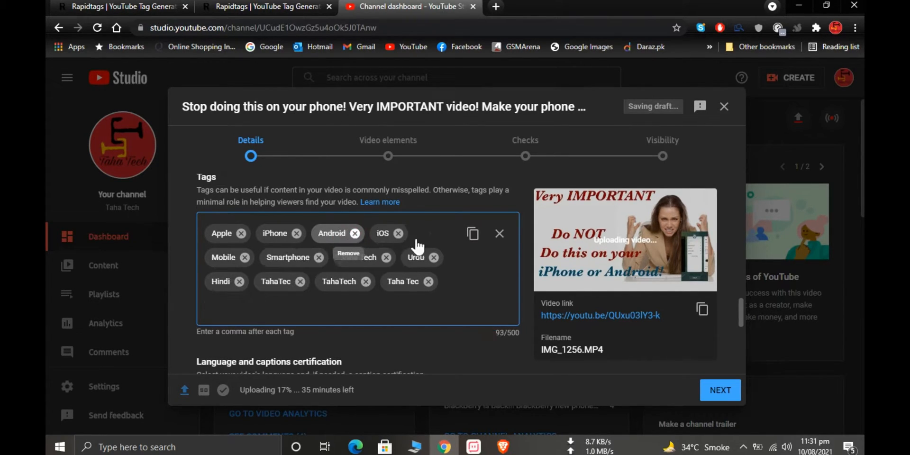
click(245, 258)
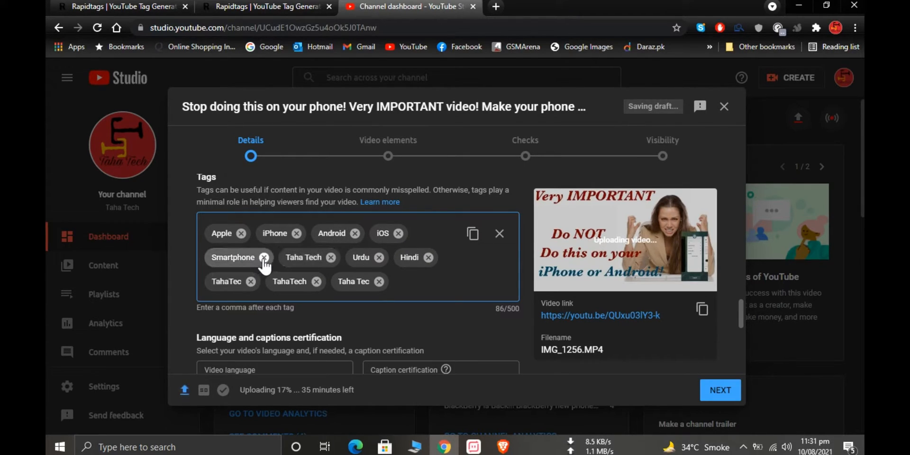
click(264, 257)
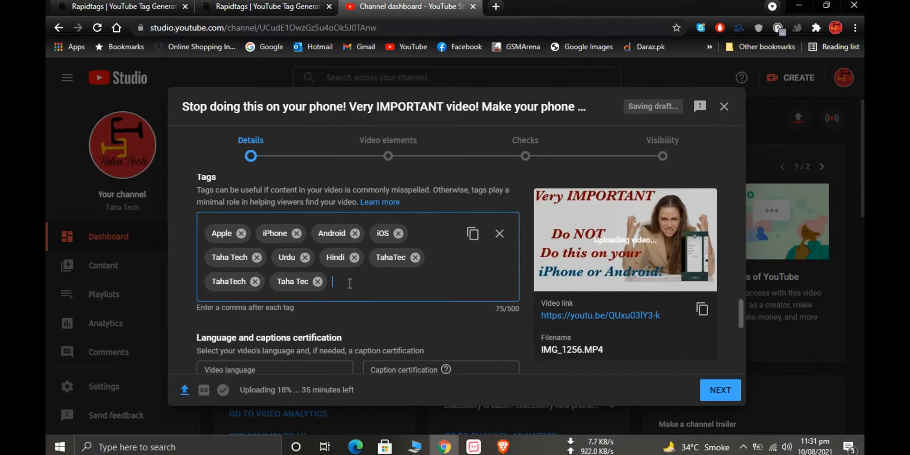
- Paste the copied generated tags into the video's tag list and remove the duplicate lowercase "android" tag
key(ctrl+v)
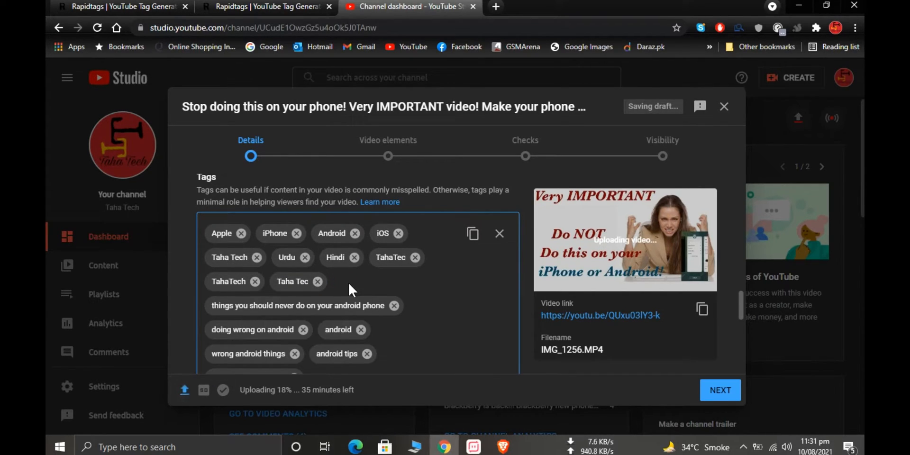
scroll(425, 326, down, 3)
scroll(425, 326, up, 1)
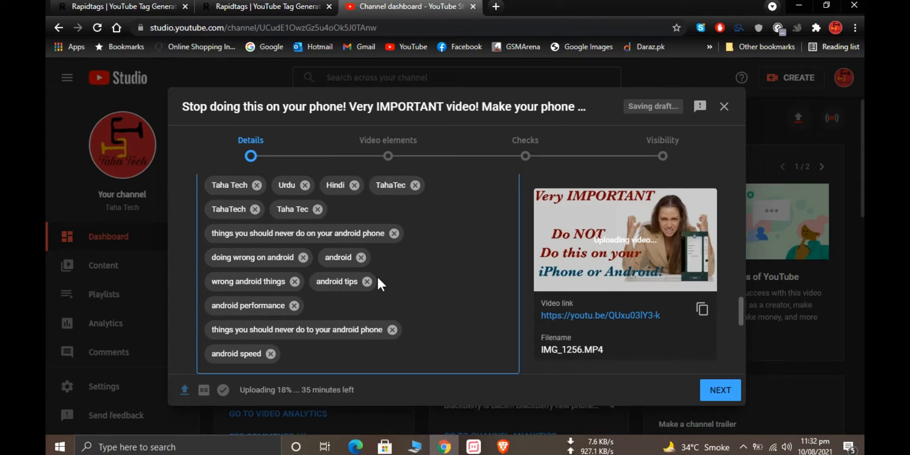
scroll(378, 279, up, 1)
scroll(377, 283, up, 1)
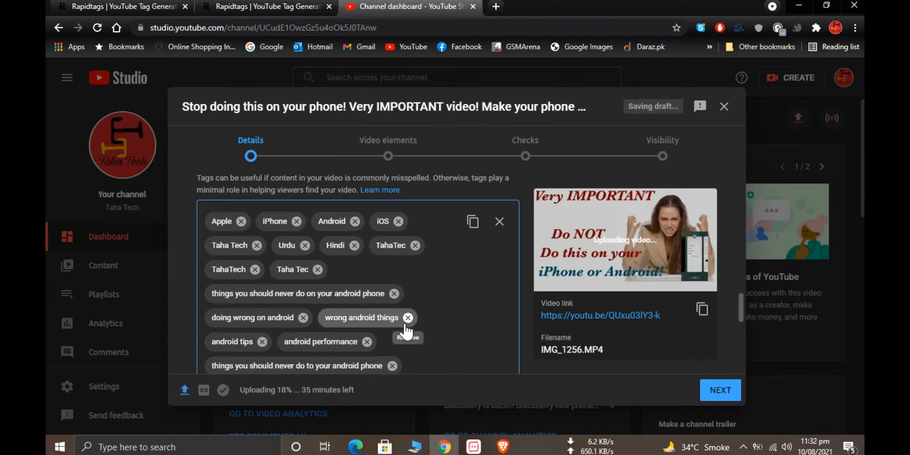
scroll(454, 331, down, 1)
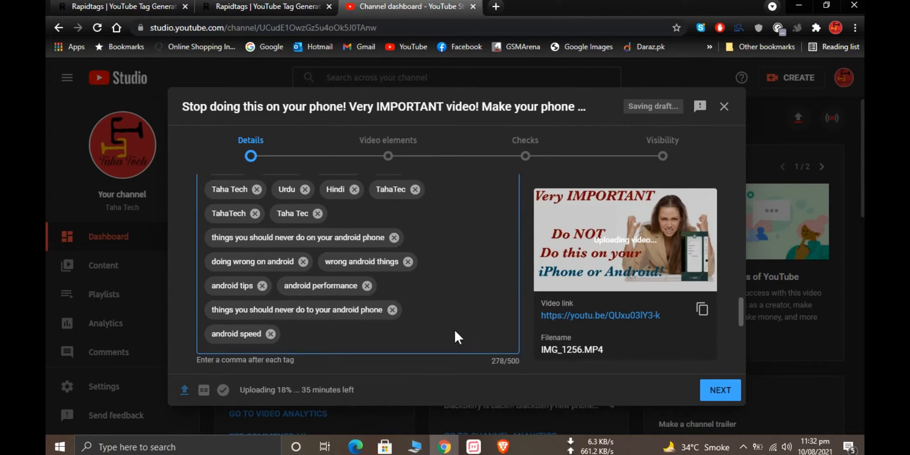
- Add the tags "iPhone tips", "recent apps", "why does my phone slow", "should i close my apps on android" and "should i close my apps on iPhone"
scroll(314, 332, down, 1)
text(iPhone tips)
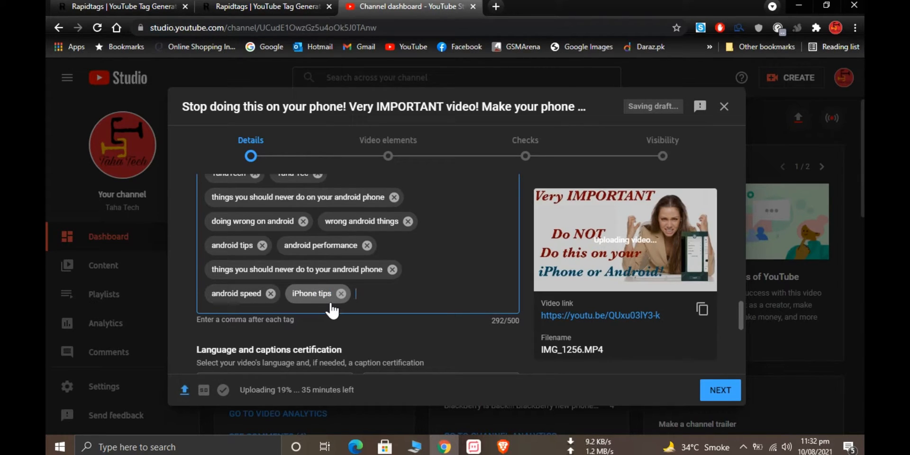
text(,recent apps)
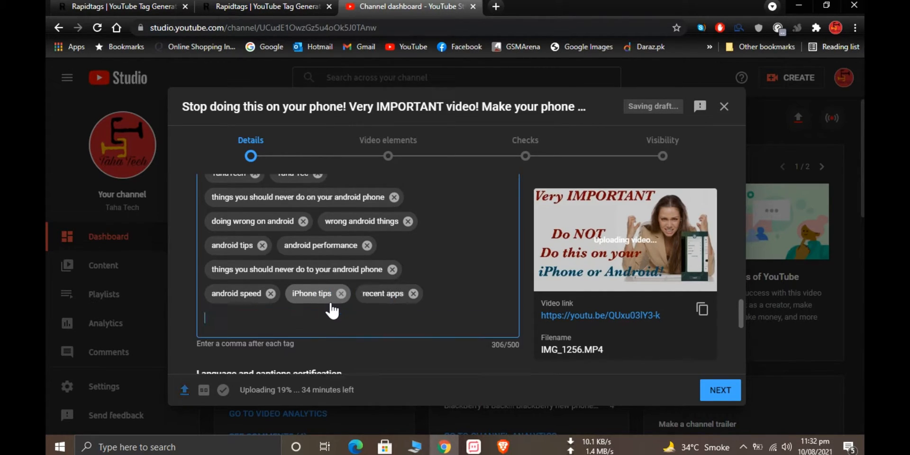
text(,why does my phone slow,)
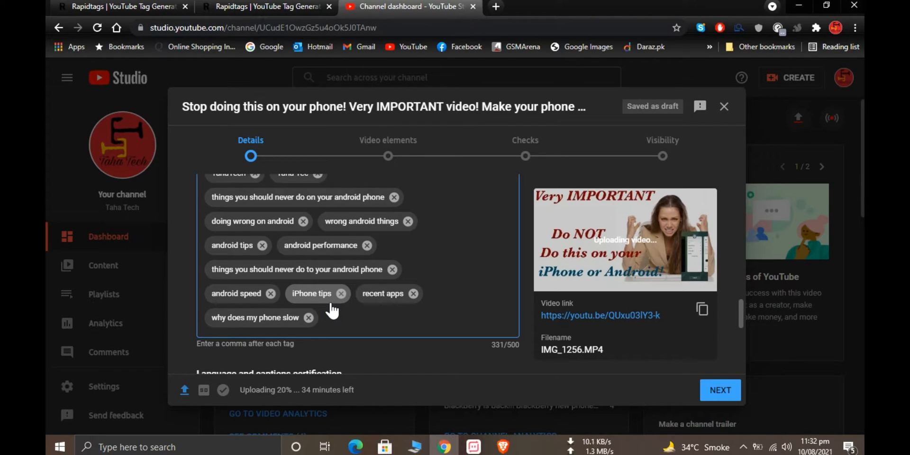
text(should i close my apps on android,should i close my apps on iP)
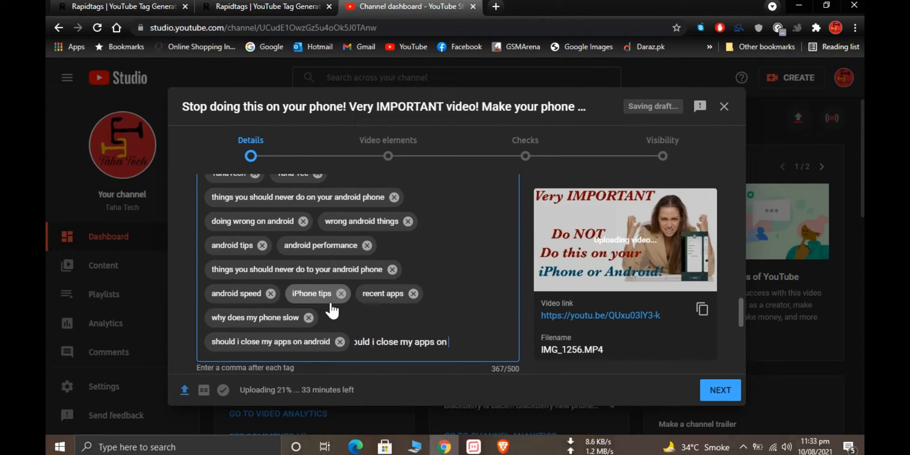
text(hone,)
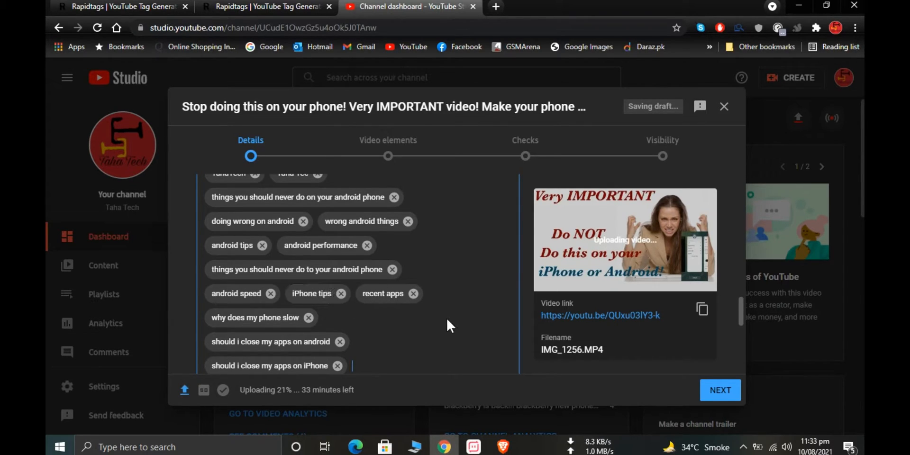
- Check the video language and the available caption certification choices, then close the choices
scroll(447, 320, down, 1)
scroll(445, 316, down, 4)
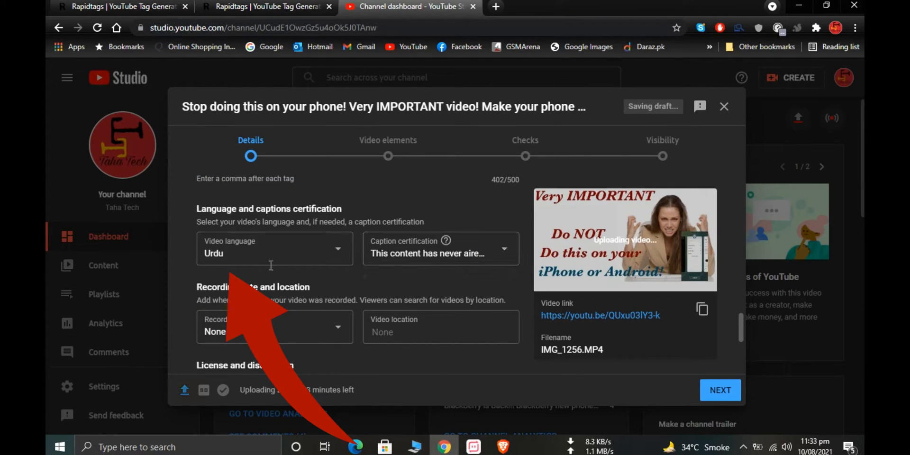
click(484, 252)
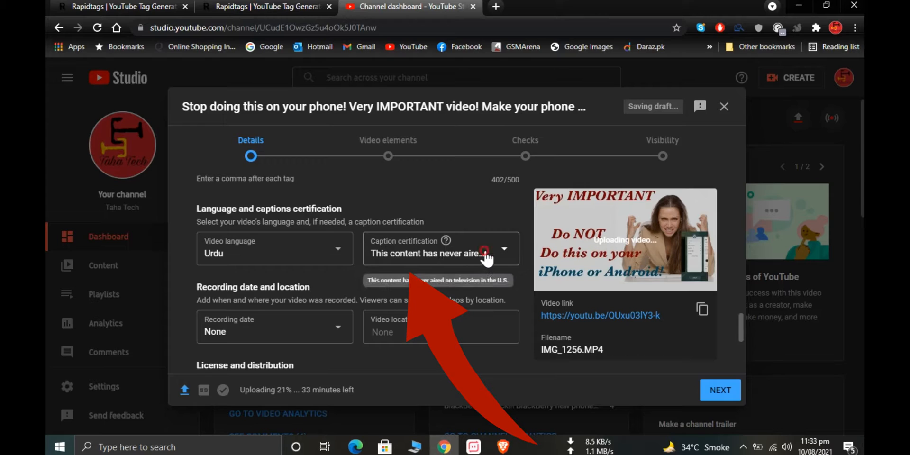
click(457, 247)
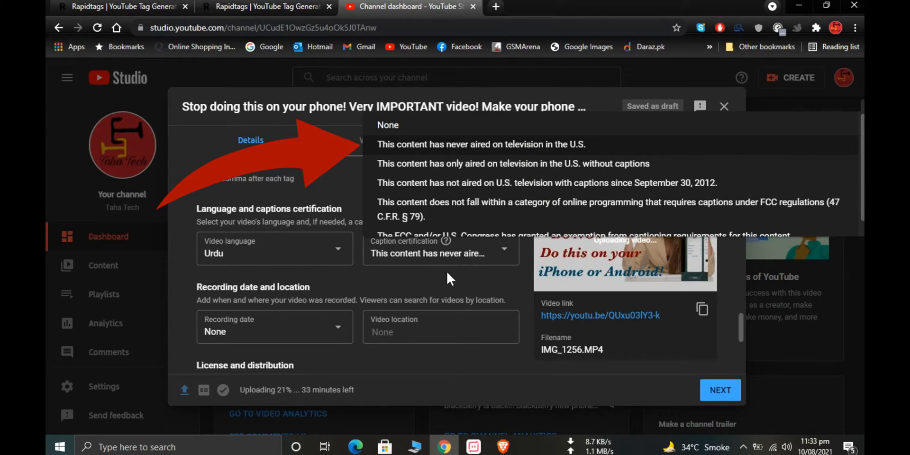
click(428, 249)
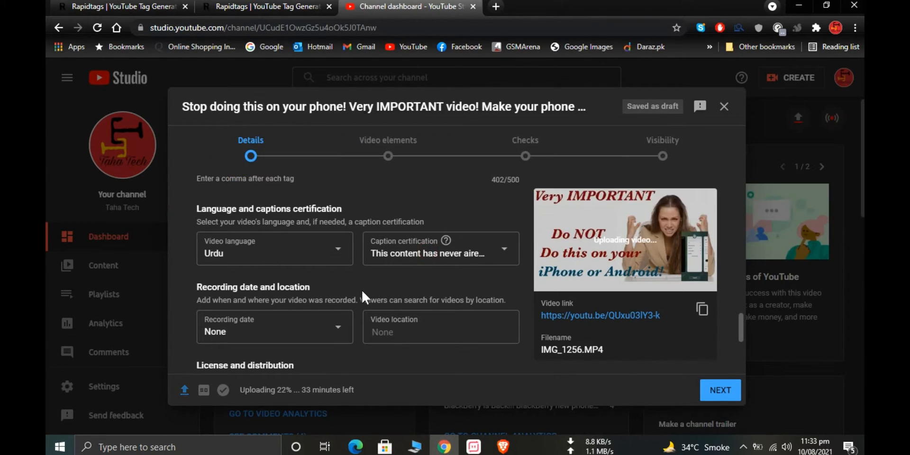
- Set the recording date to Aug 10, 2021 and the video location to Asia
click(232, 333)
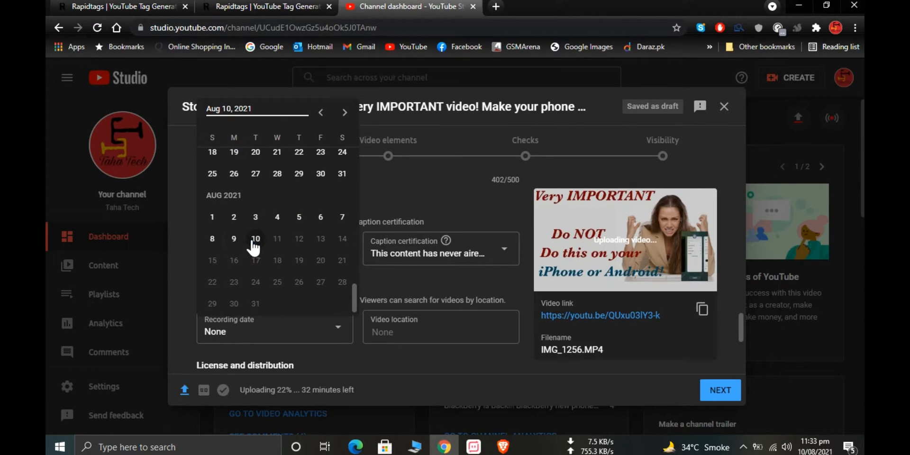
click(254, 241)
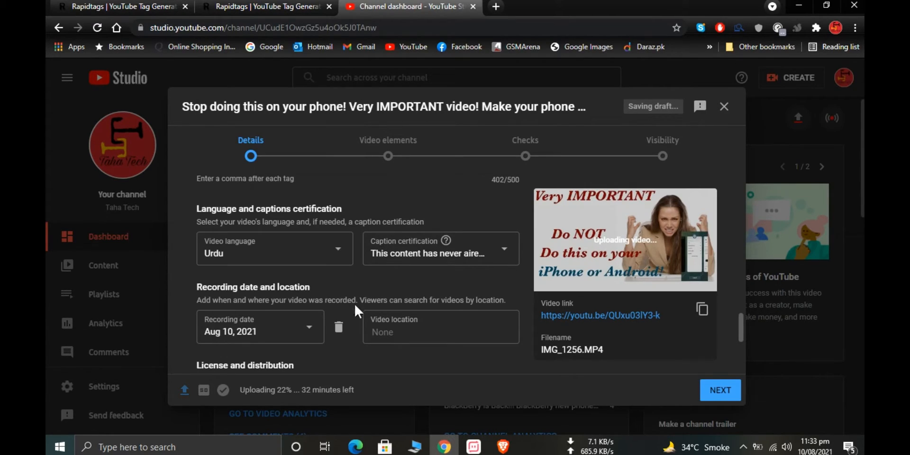
click(401, 326)
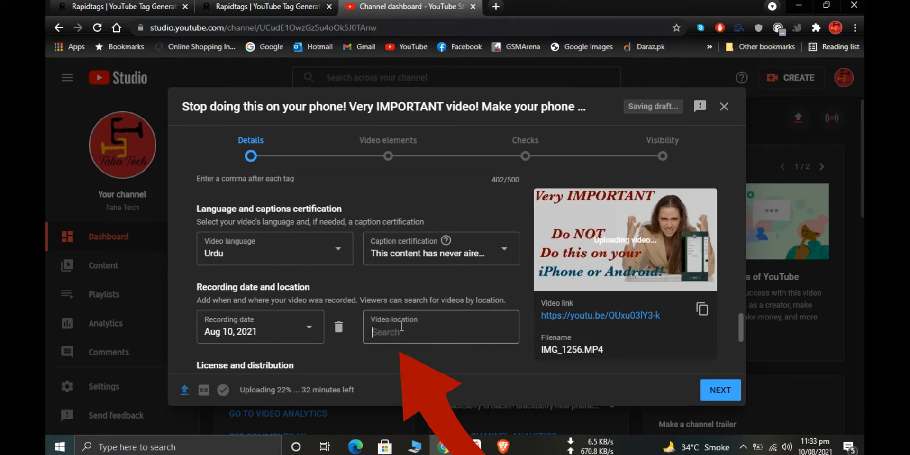
text(asia)
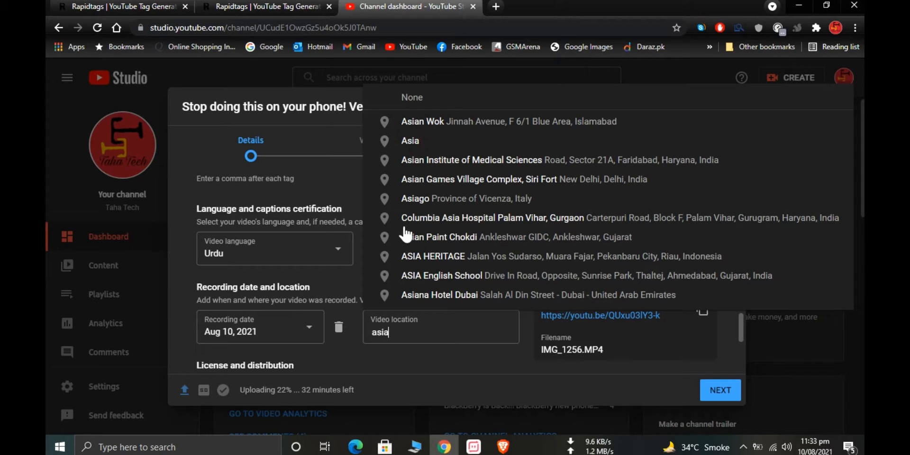
click(414, 142)
- Review the license, distribution, Shorts sampling, category, and comments and ratings settings
scroll(408, 280, down, 3)
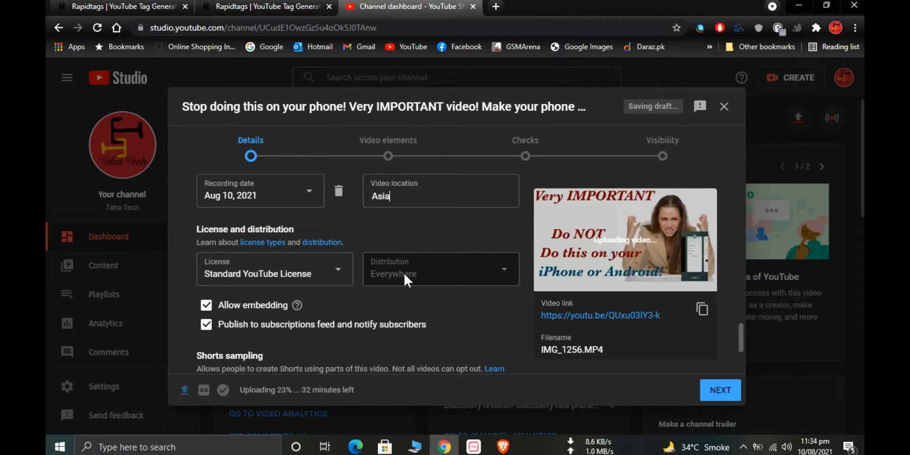
scroll(402, 272, down, 3)
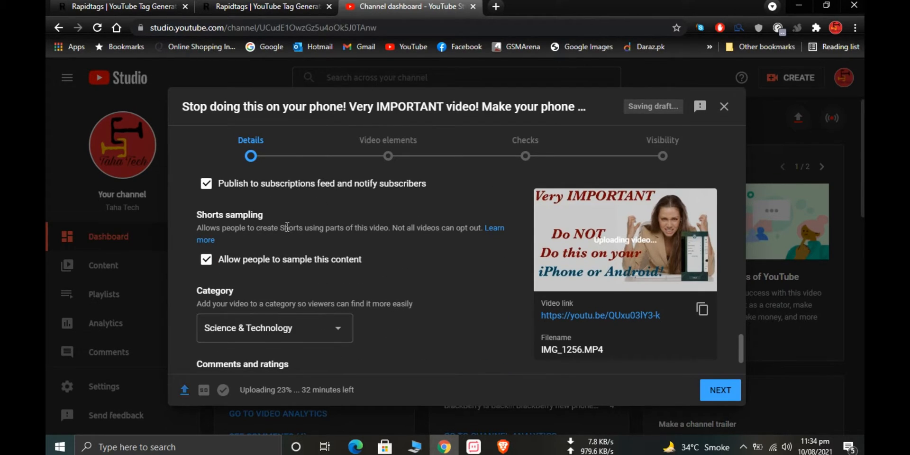
scroll(286, 227, up, 2)
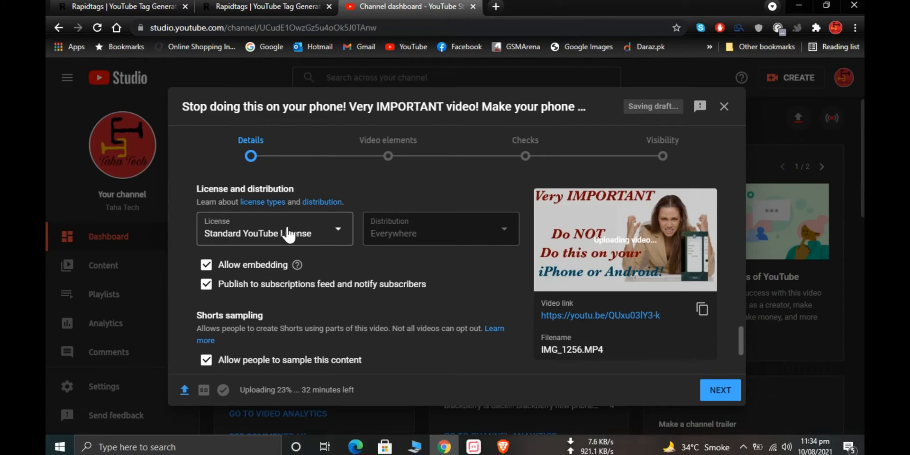
scroll(288, 234, down, 1)
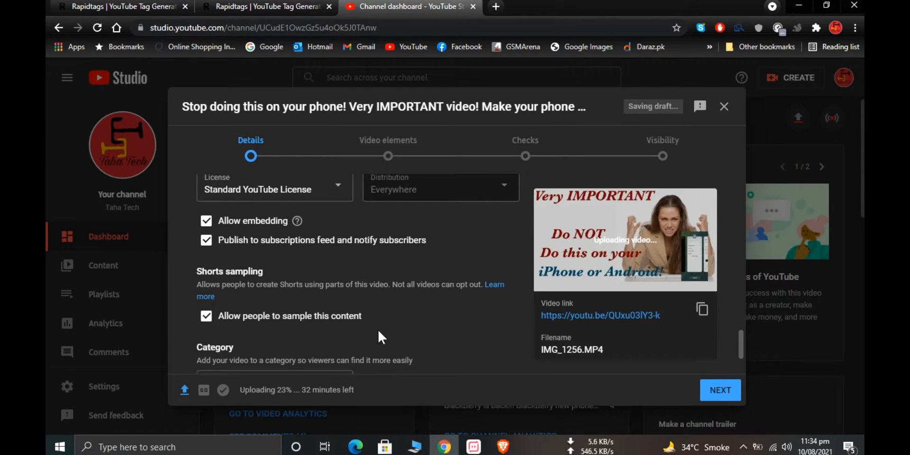
scroll(378, 332, down, 3)
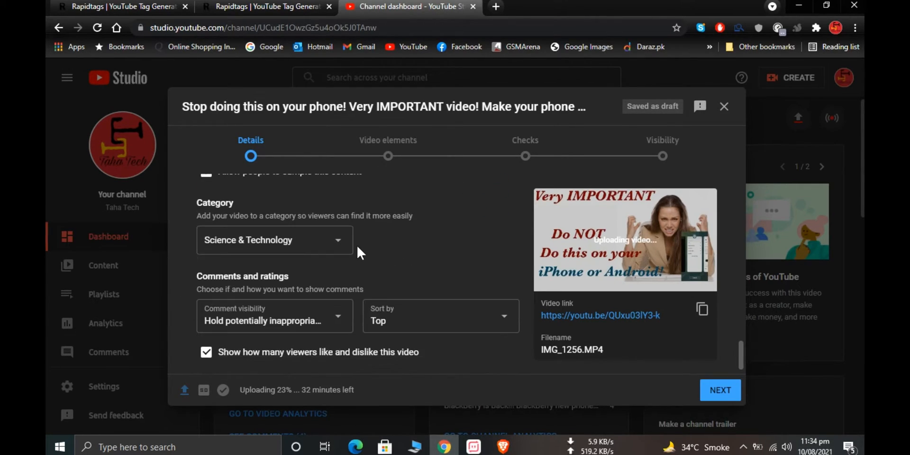
scroll(314, 303, down, 1)
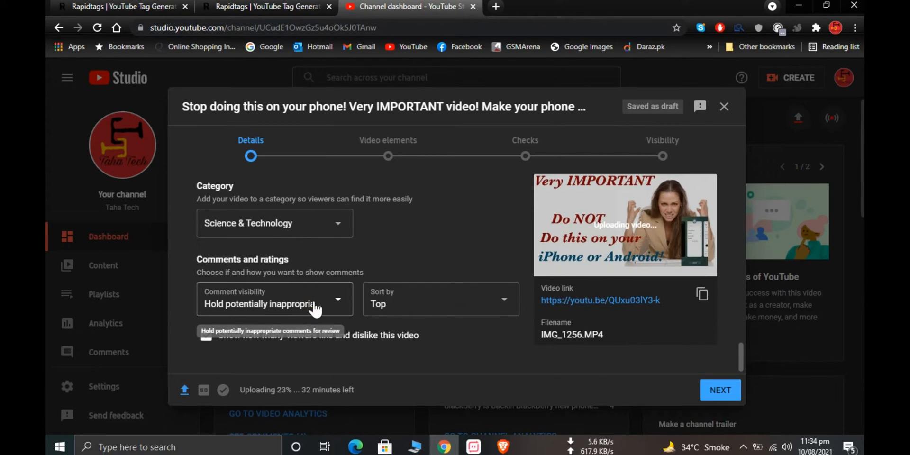
- Check the available comment visibility choices, then close them without changing the selection
click(314, 305)
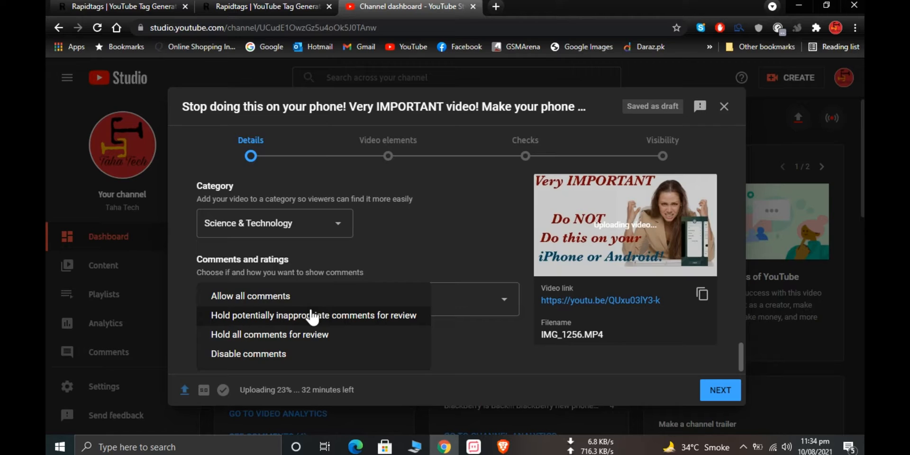
click(407, 269)
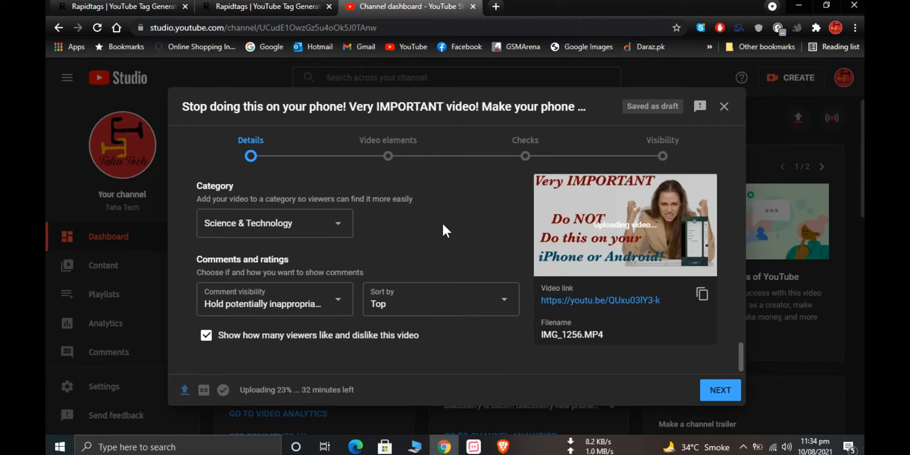
scroll(441, 220, up, 2)
scroll(441, 221, down, 2)
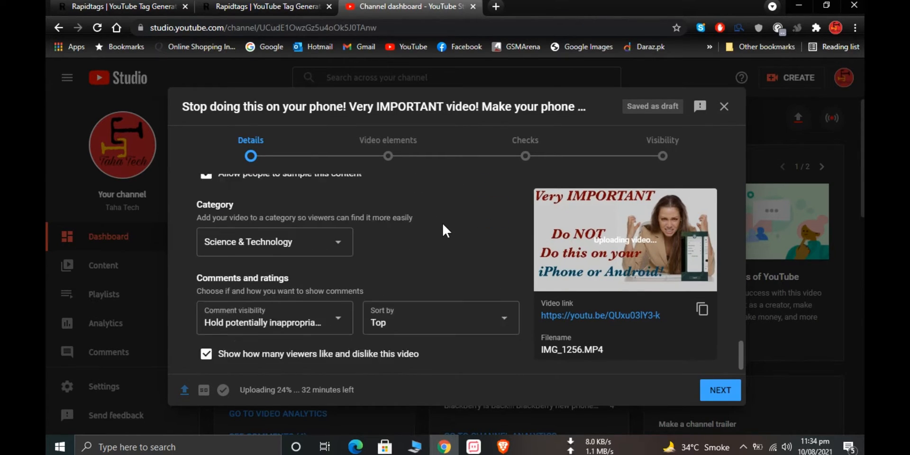
- Proceed to the video elements and add two end screen video elements, Most recent upload and Best for viewer
click(721, 396)
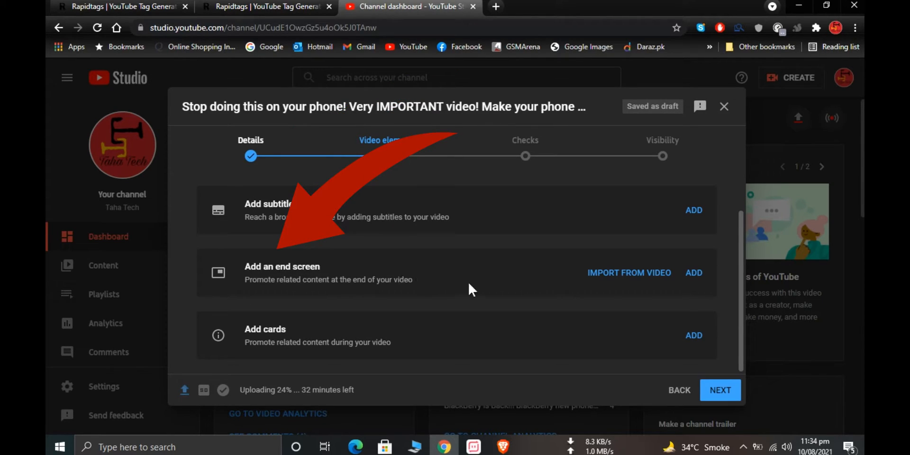
click(694, 274)
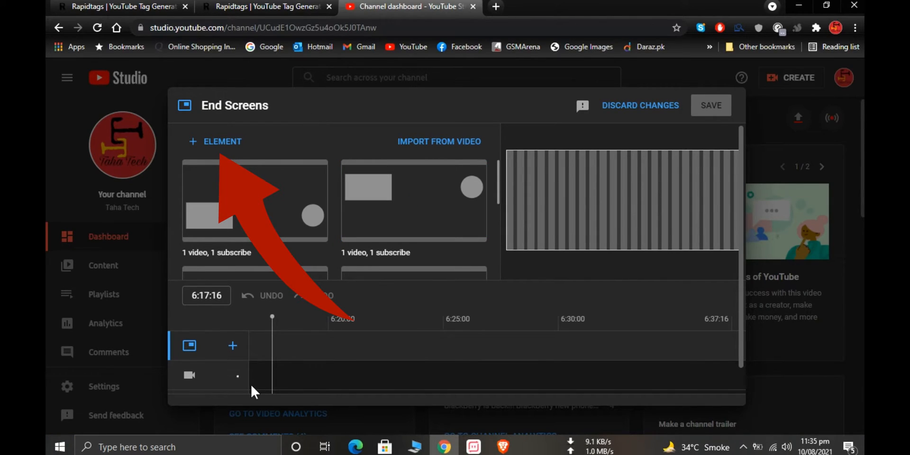
click(232, 346)
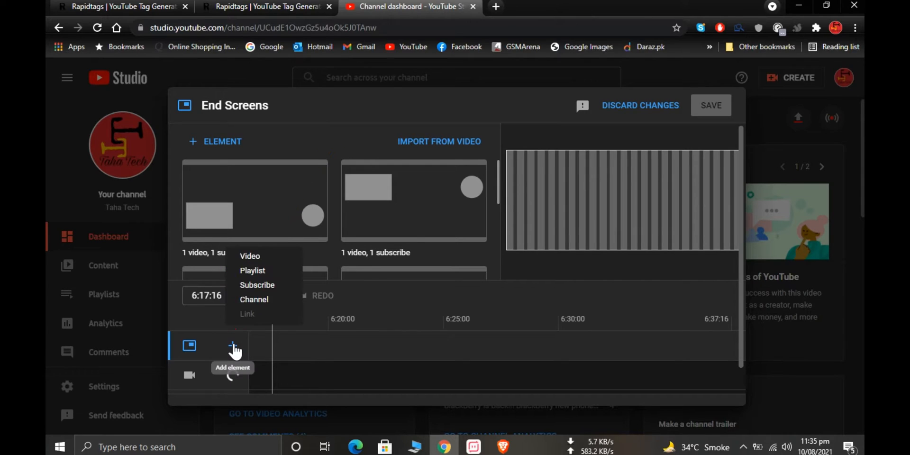
click(260, 255)
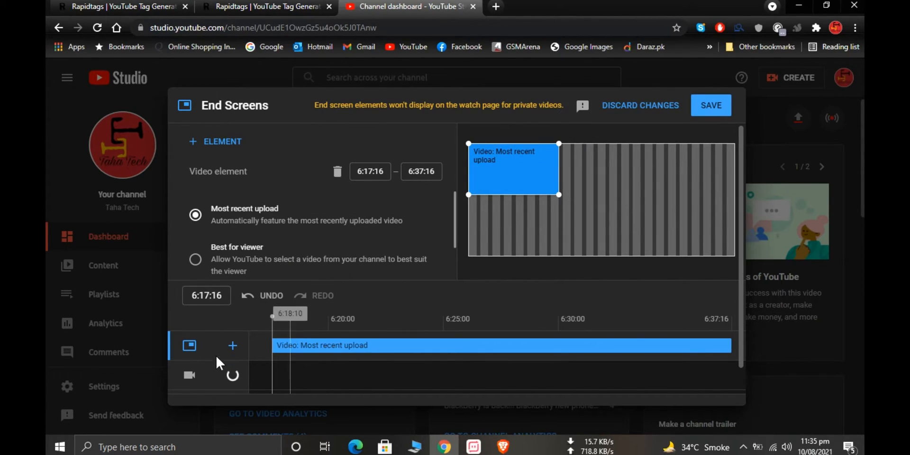
click(232, 348)
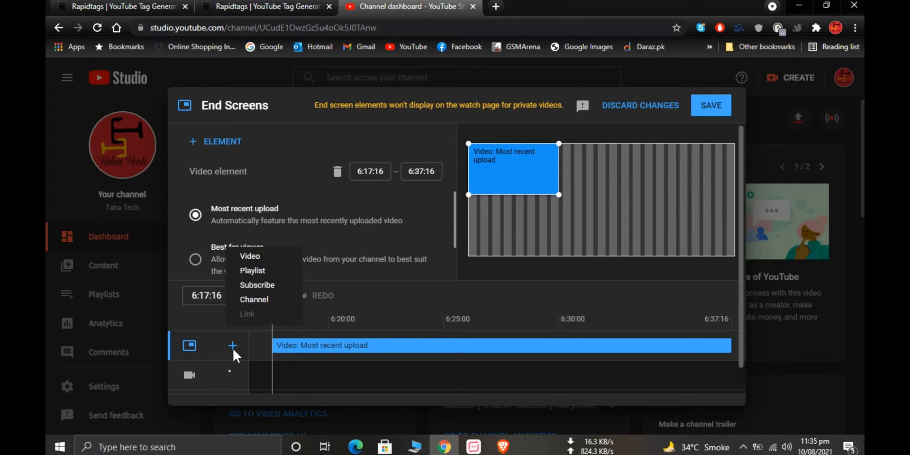
click(258, 258)
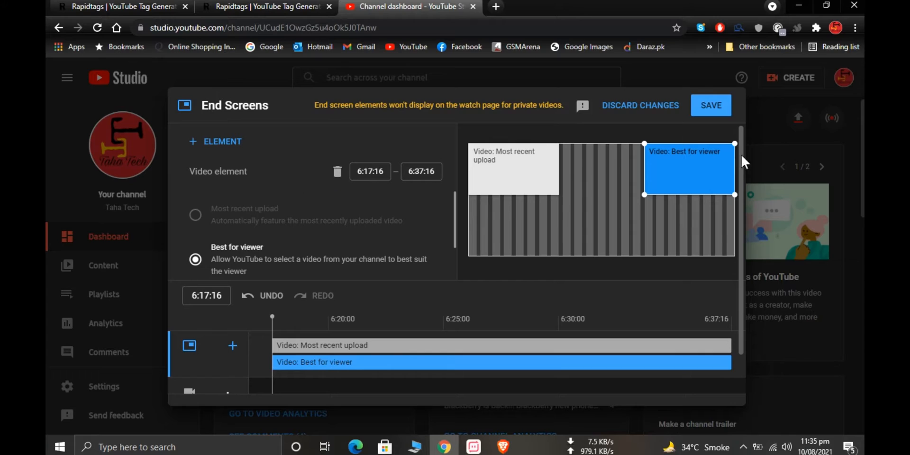
- Add the specific video "iPhone 13 ! Everything we know so far!" and a Subscribe element to the end screen, then save it
click(233, 347)
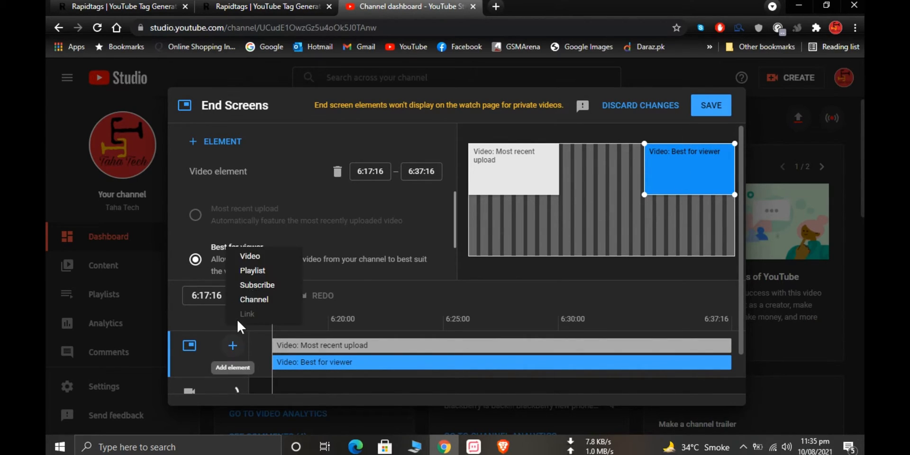
click(264, 258)
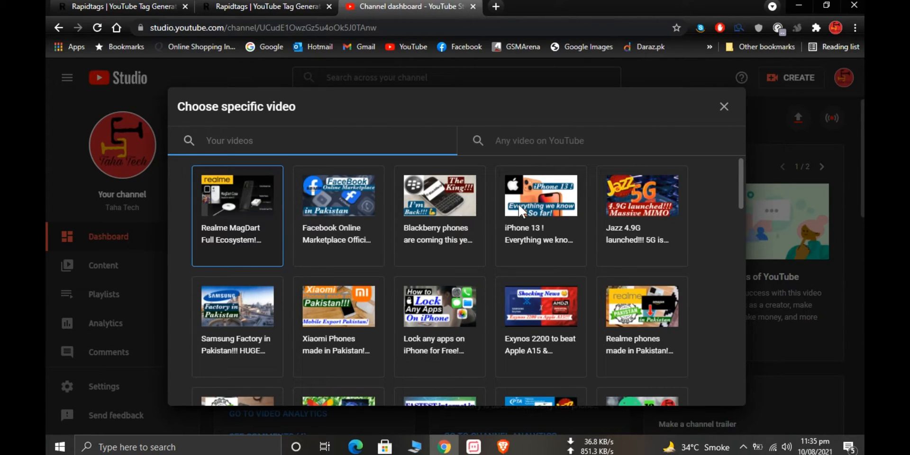
click(528, 198)
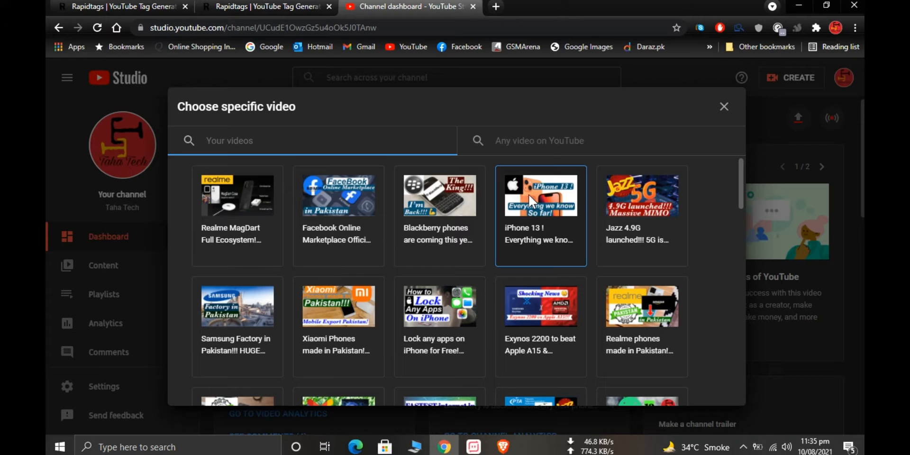
click(528, 195)
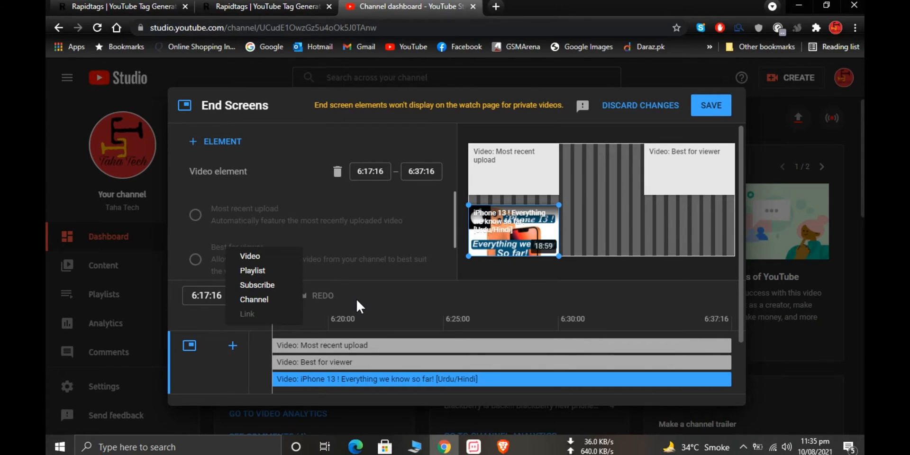
click(256, 284)
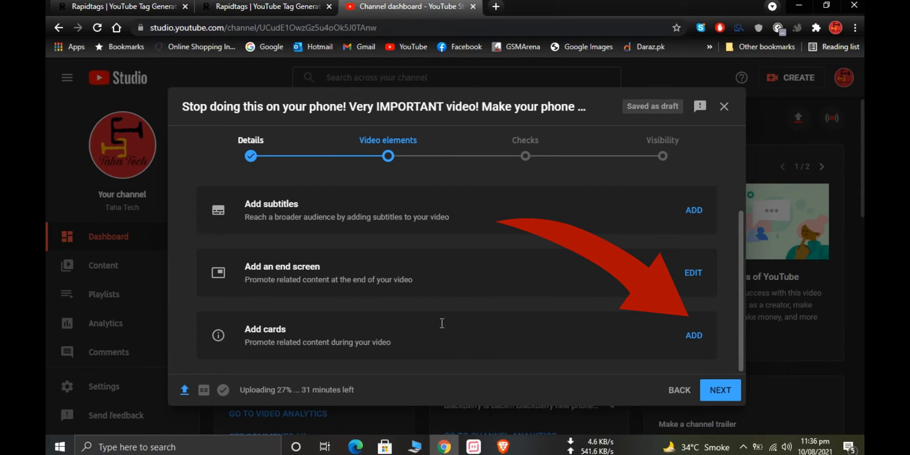
- Start adding cards and place a video card for "Realme MagDart Full Ecosystem!" at 0:32:07
click(693, 338)
click(694, 337)
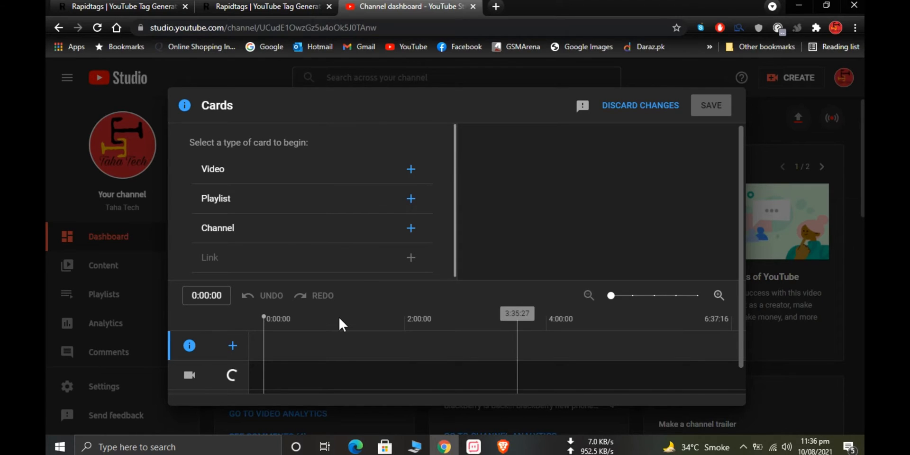
click(301, 325)
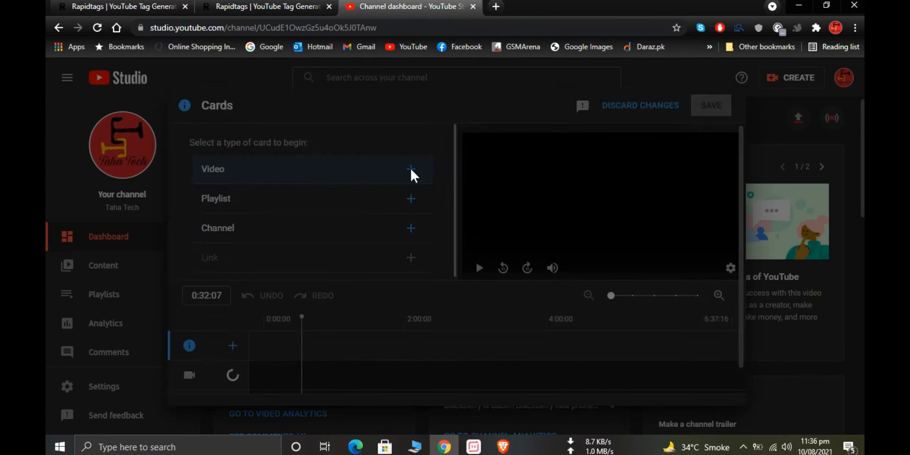
click(411, 171)
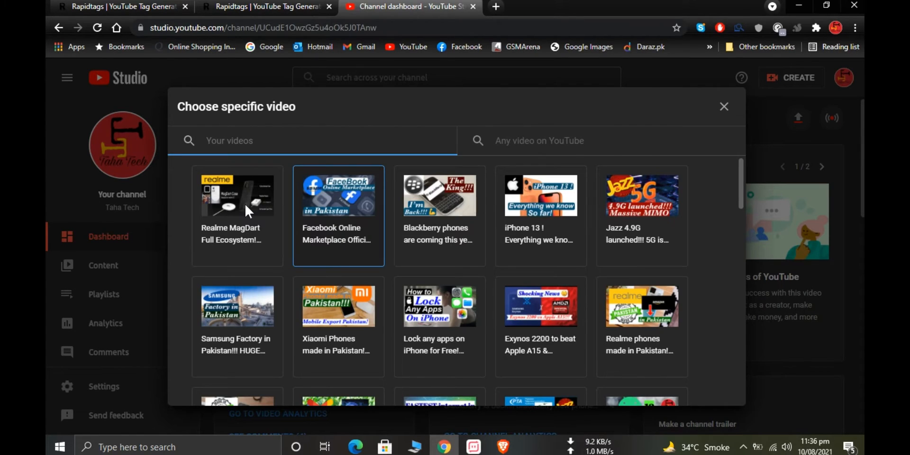
click(228, 212)
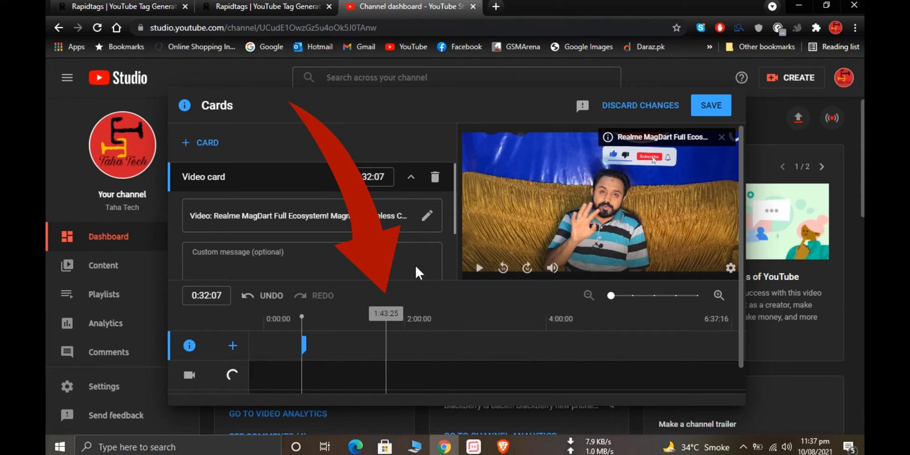
- Add a video card at 1:43:25 for "Blackberry phones are coming this year in 2021!"
click(385, 318)
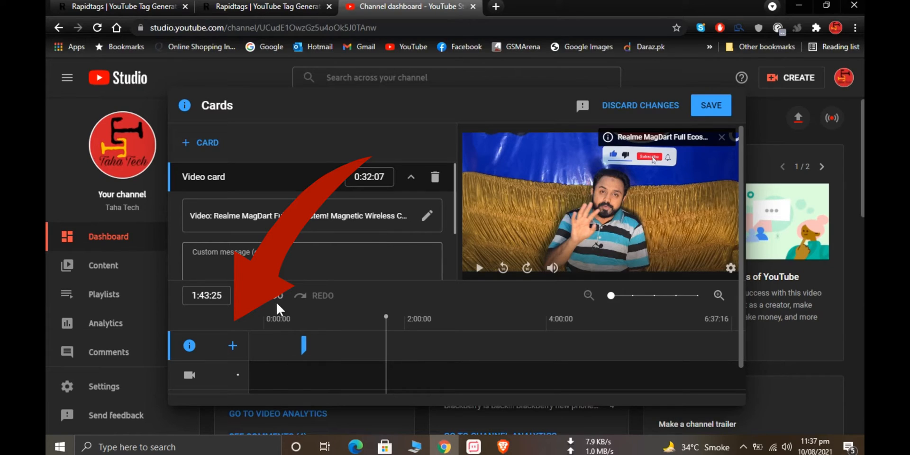
click(232, 347)
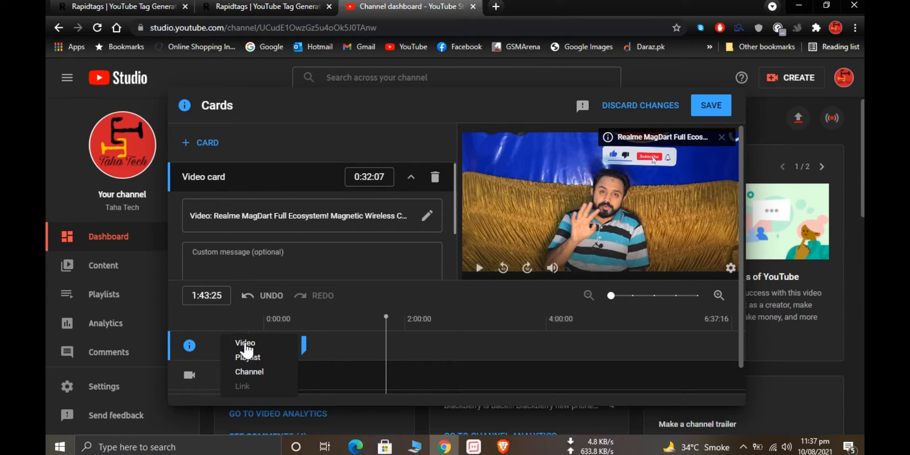
click(245, 344)
click(245, 350)
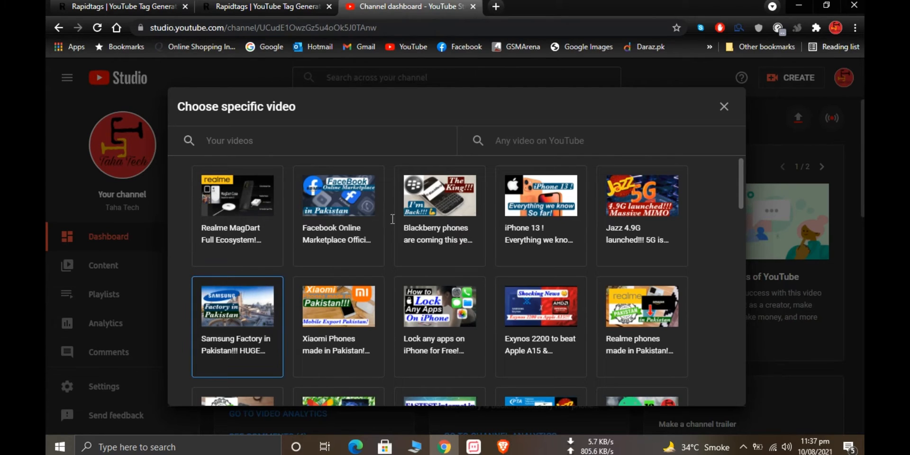
click(415, 205)
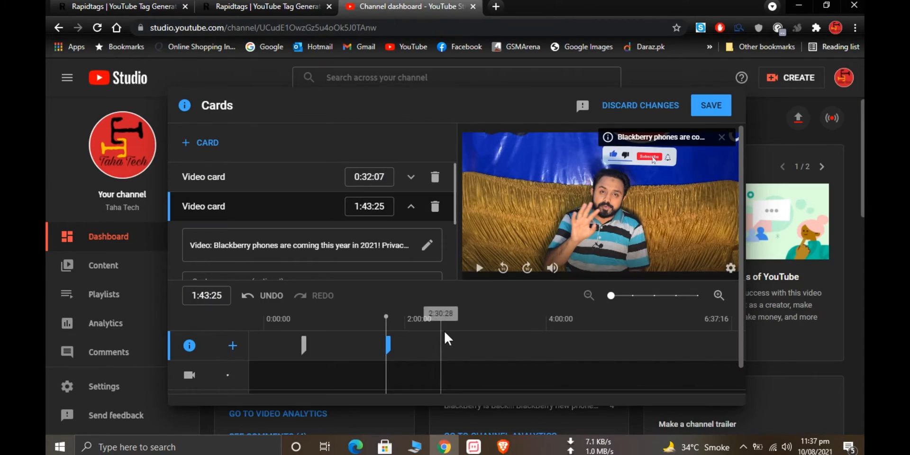
- Add a video card at 2:37:17 for "iPhone 13 ! Everything we know so far!"
click(450, 333)
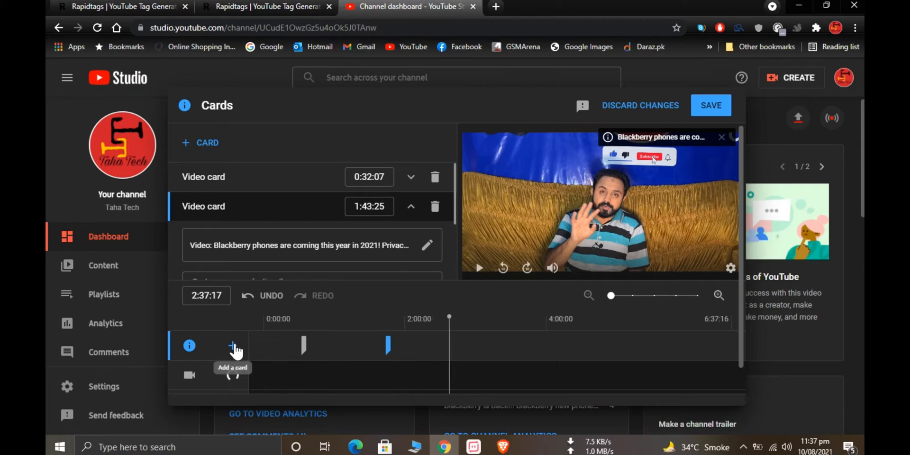
click(229, 346)
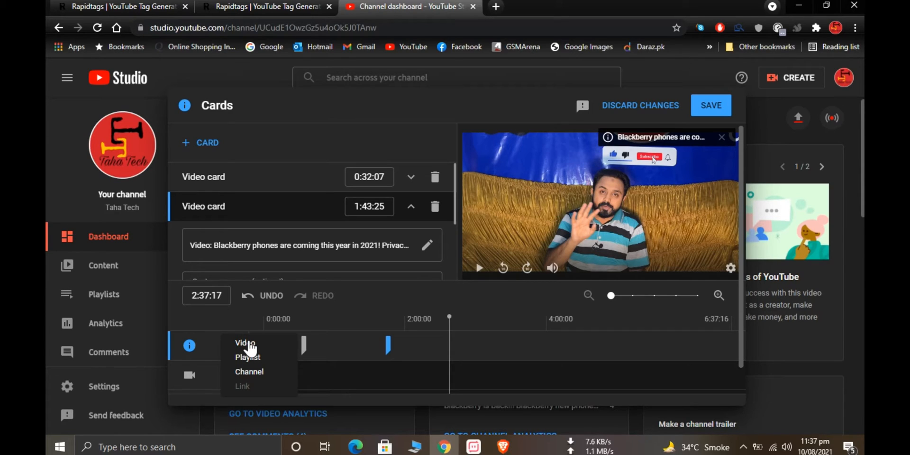
click(248, 344)
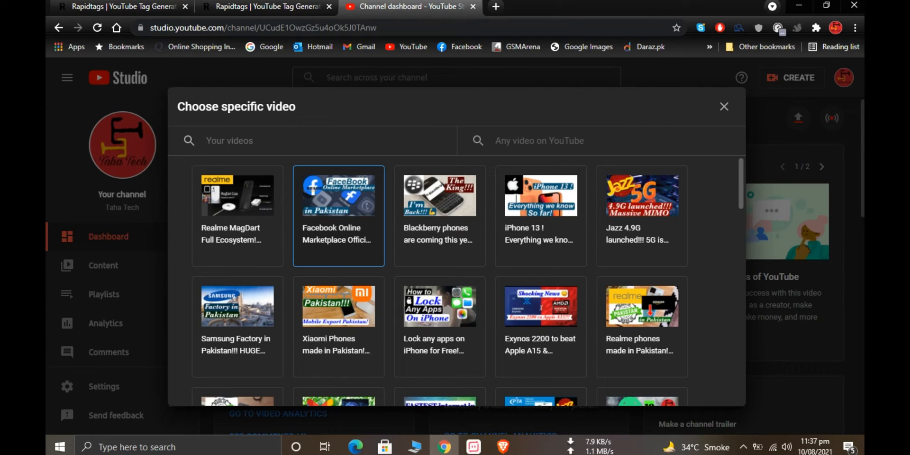
click(541, 205)
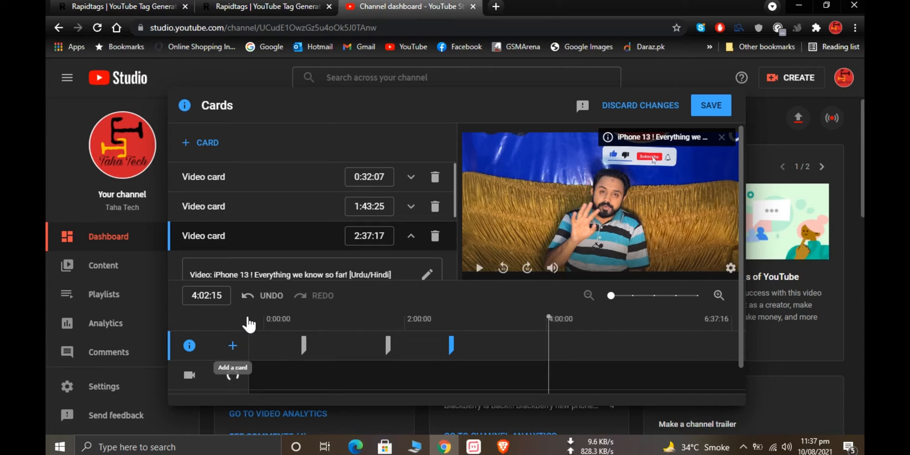
- Add video cards for "Lock any apps on iPhone" at 4:02:15 and "Exynos 2200" at 5:10:17, then save the cards
click(232, 351)
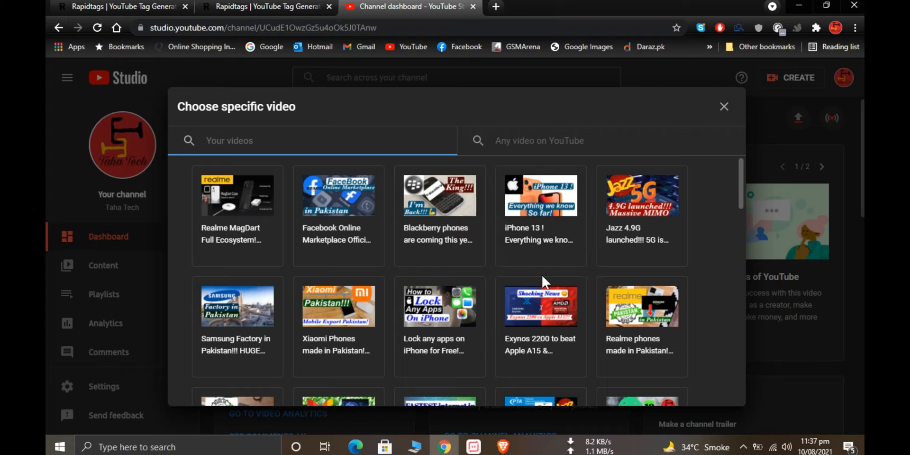
click(481, 302)
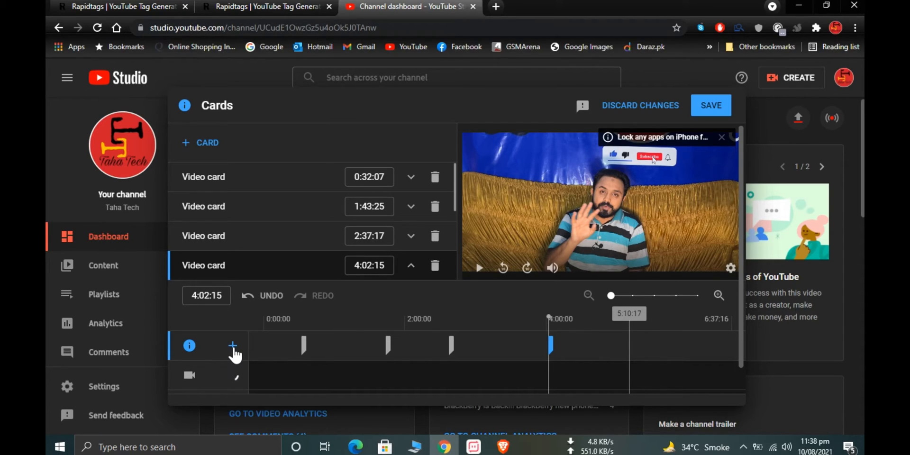
click(234, 351)
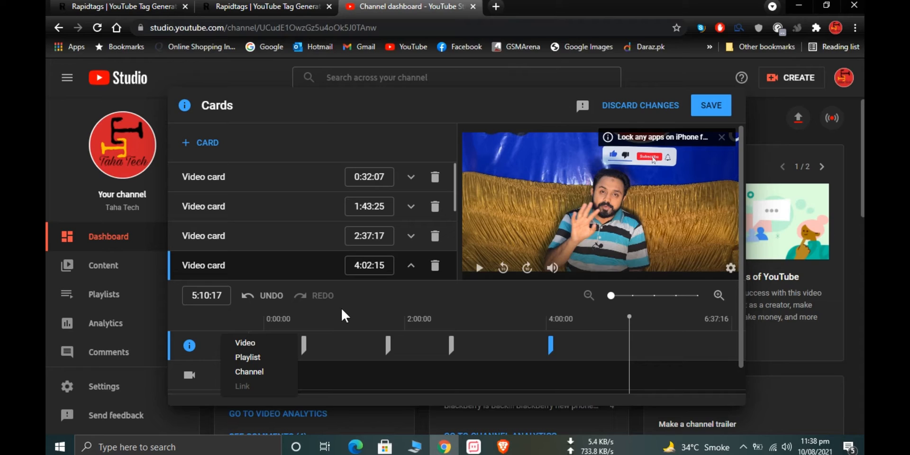
click(245, 342)
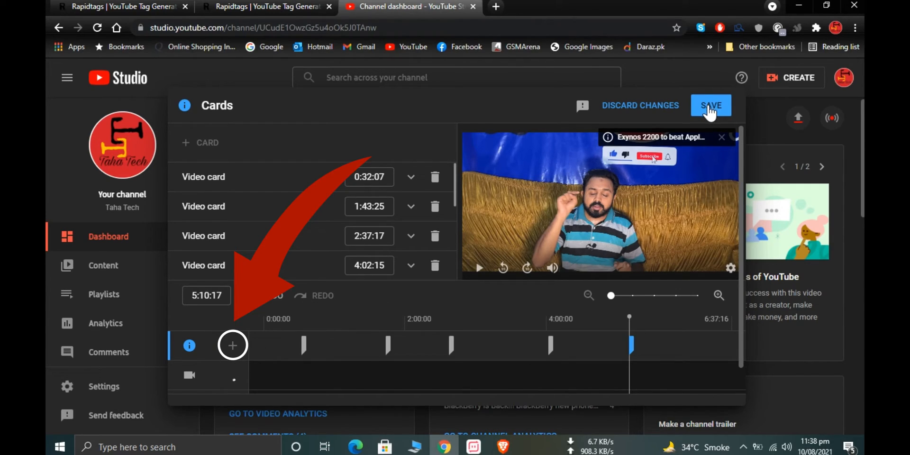
click(710, 108)
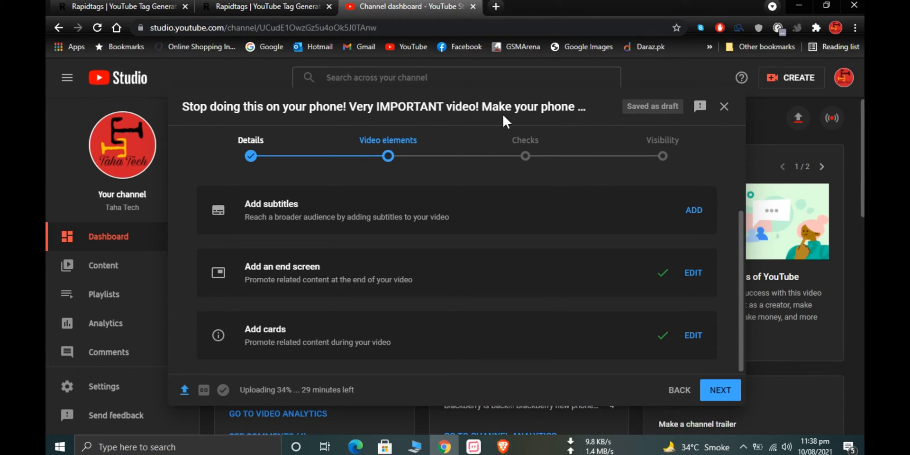
- Proceed through the checks to the visibility settings, choose Public, and review the Premiere, schedule and pre-publish guidance
click(720, 389)
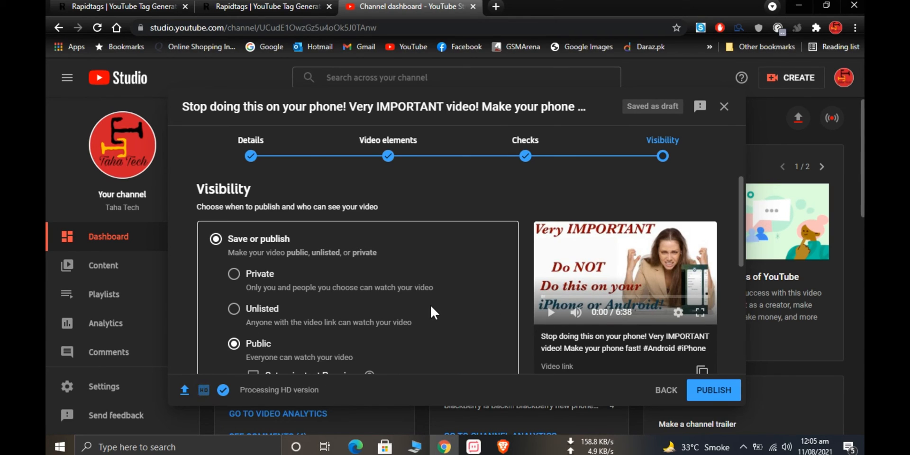
scroll(431, 307, down, 1)
scroll(430, 311, down, 2)
scroll(430, 311, up, 1)
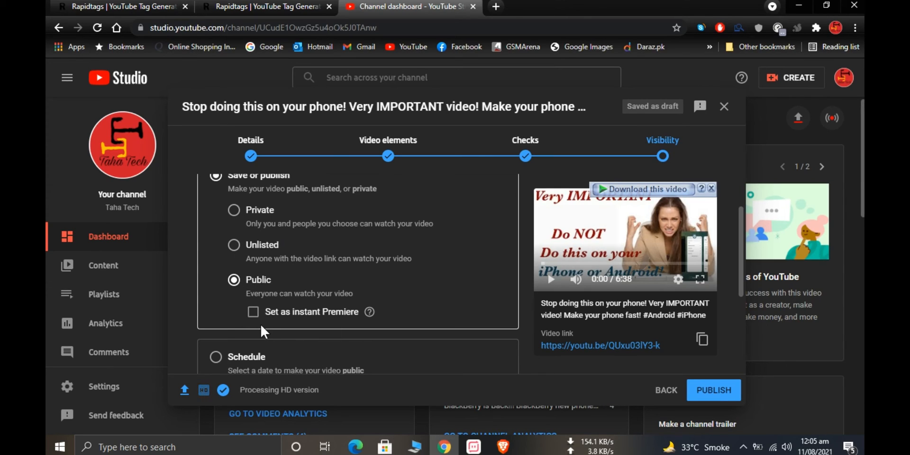
scroll(261, 326, down, 1)
scroll(261, 326, down, 1)
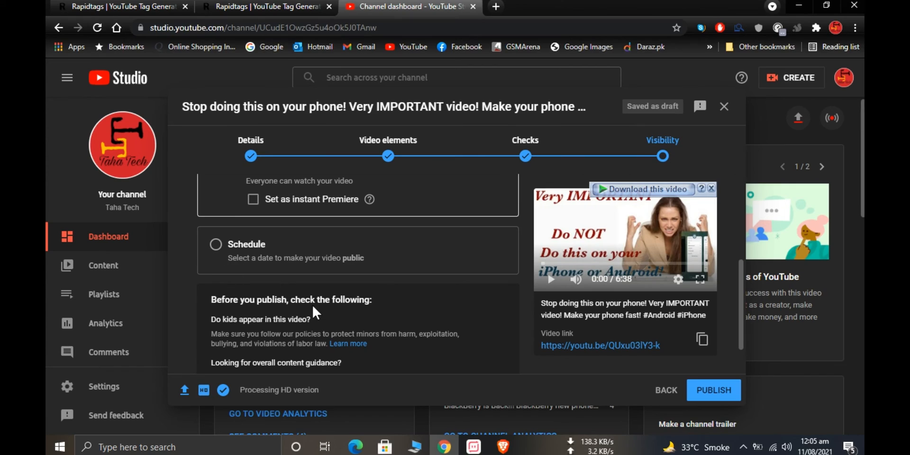
scroll(313, 328, down, 1)
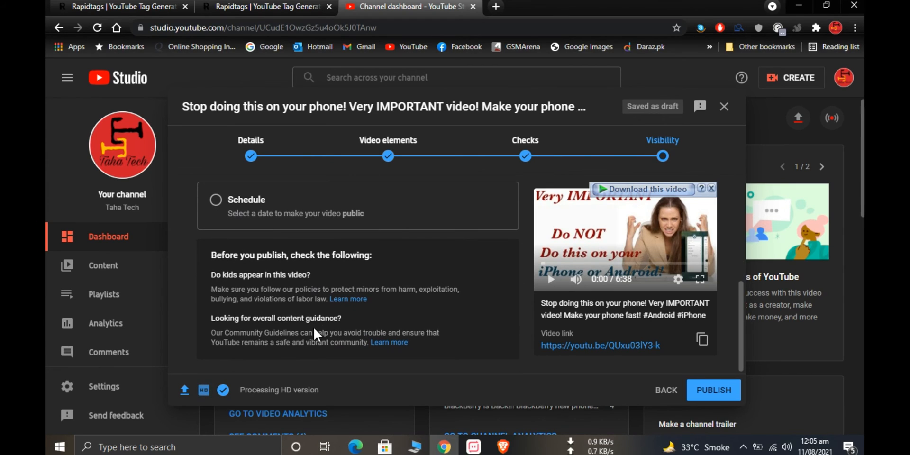
- Publish the video with its visibility kept as Public
scroll(452, 281, up, 5)
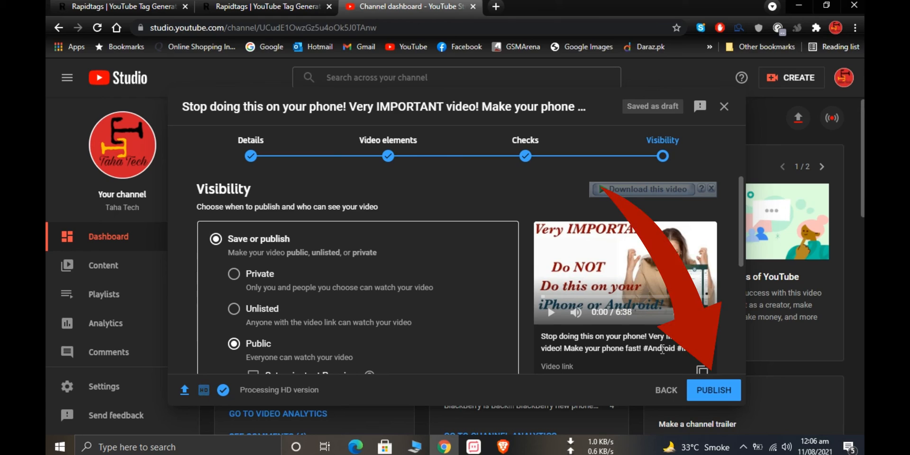
click(712, 395)
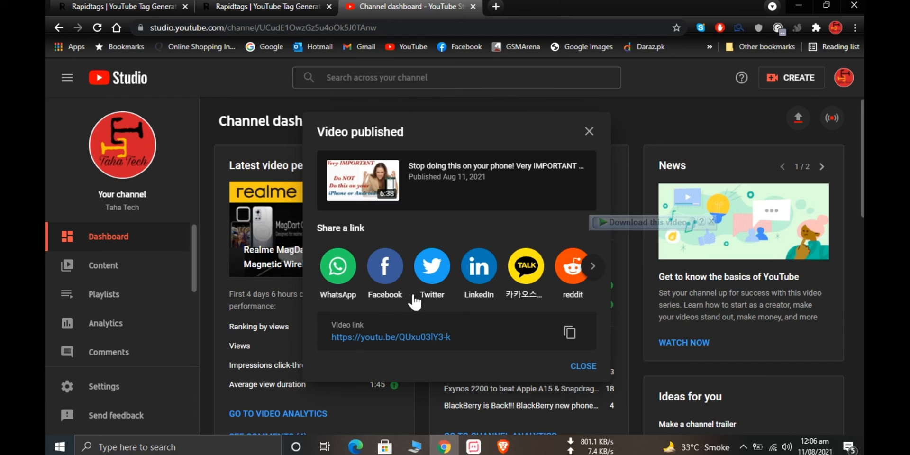
- Look through the share options for the published video, copy its video link, and minimize the browser window
click(594, 267)
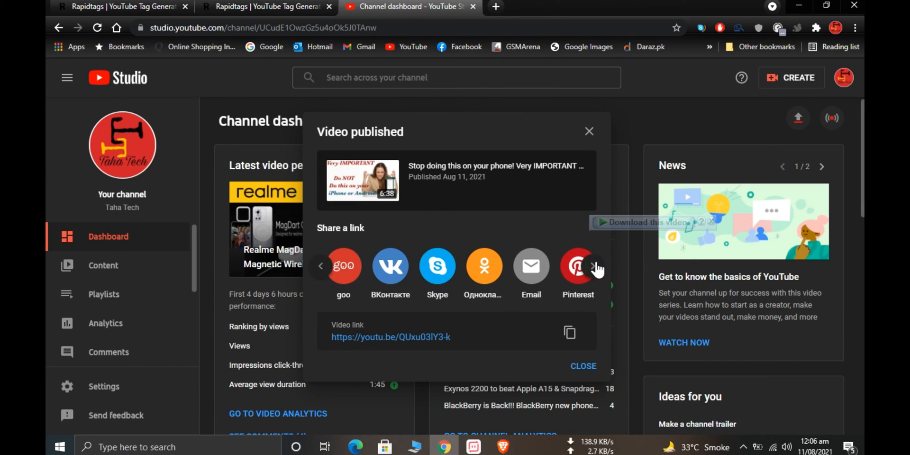
click(594, 267)
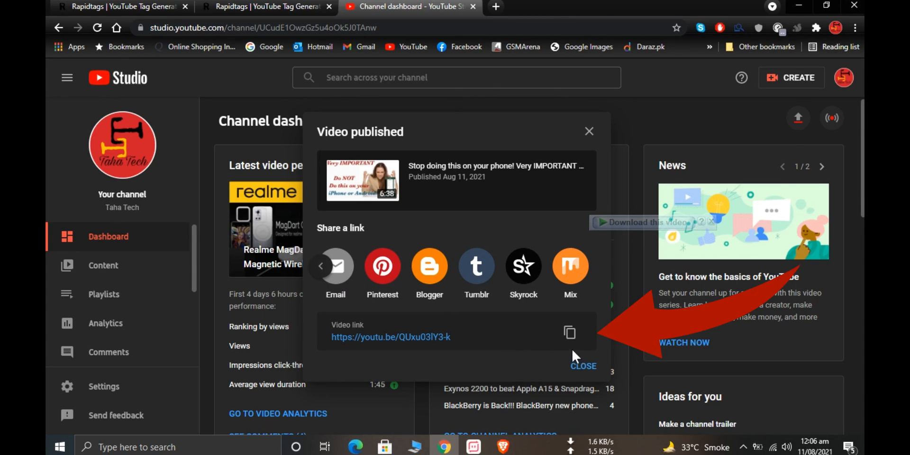
click(569, 334)
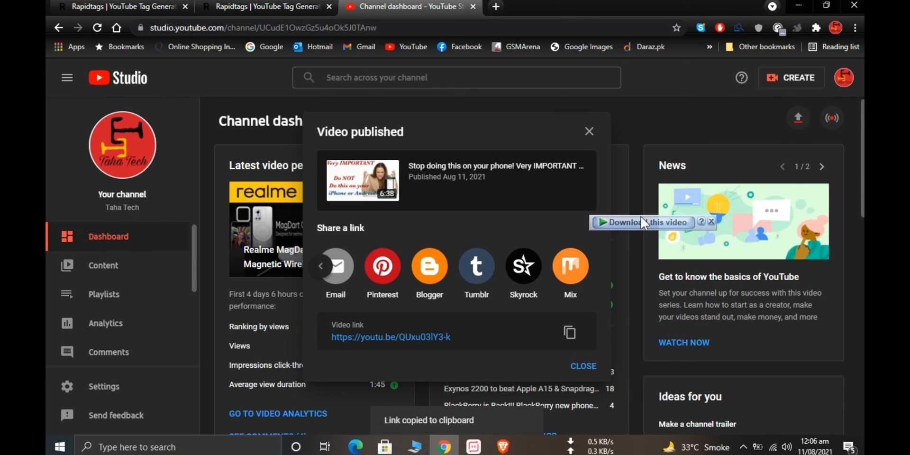
click(799, 4)
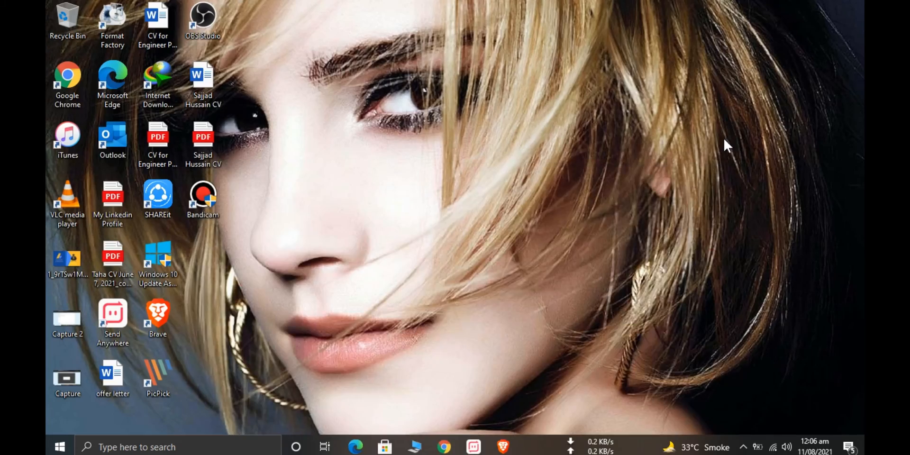